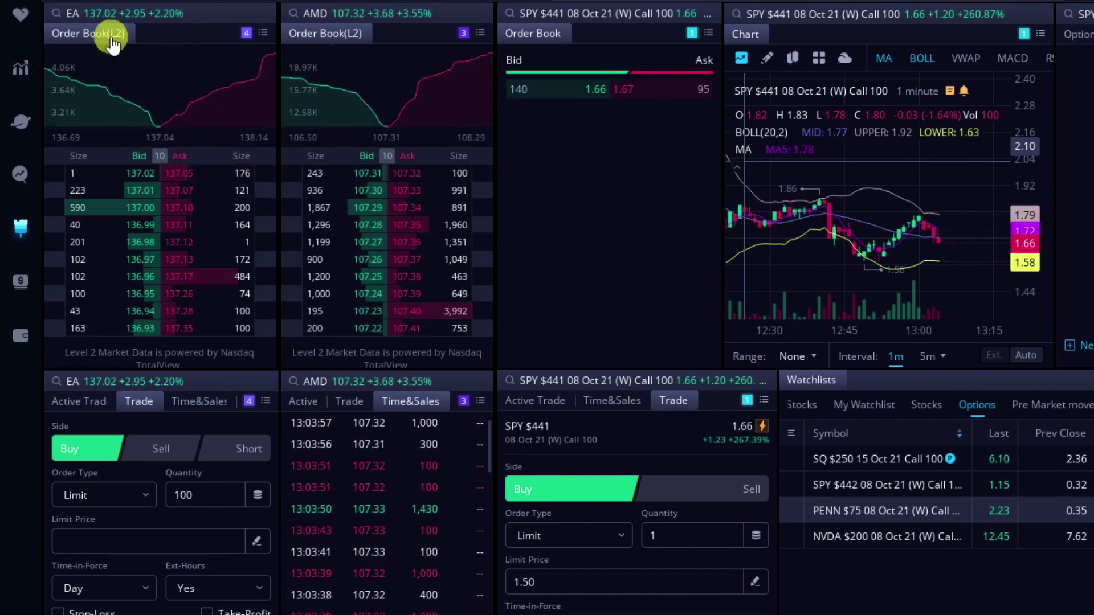
Step: Switch the EA-linked panels to the FB symbol
click(100, 12)
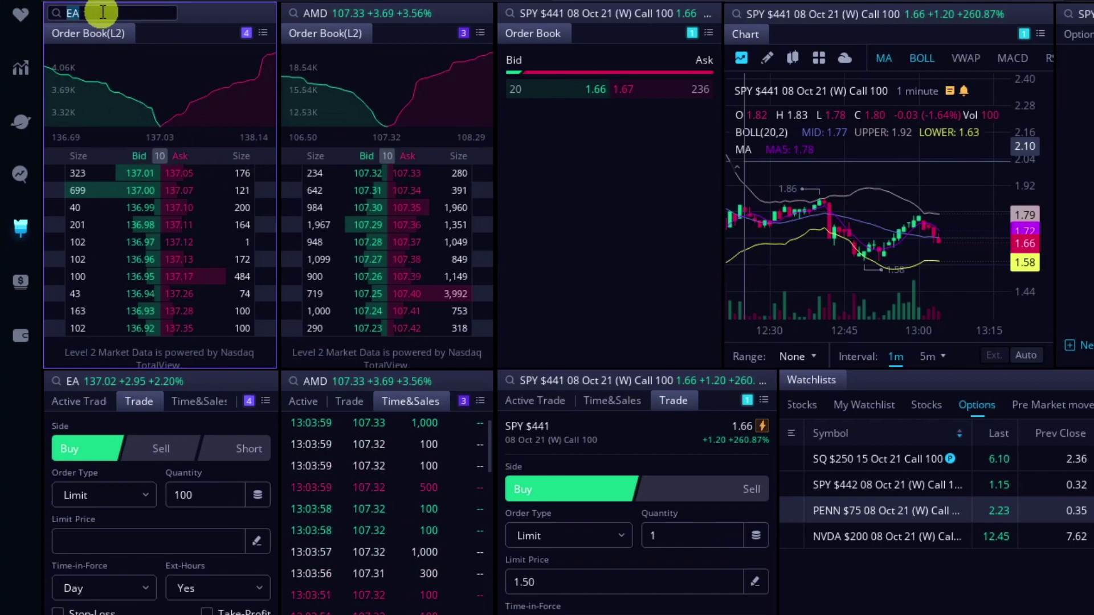
text(FB)
key(Return)
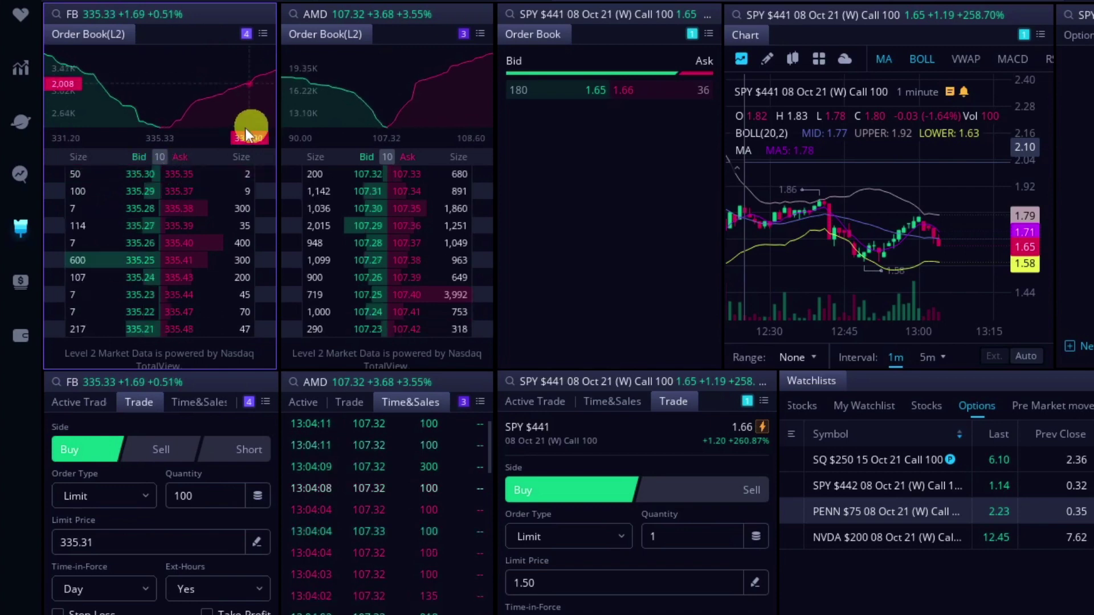
Step: Enable FB's Active Trade fixed quick-order quantity and set it to 1,000 shares
click(74, 402)
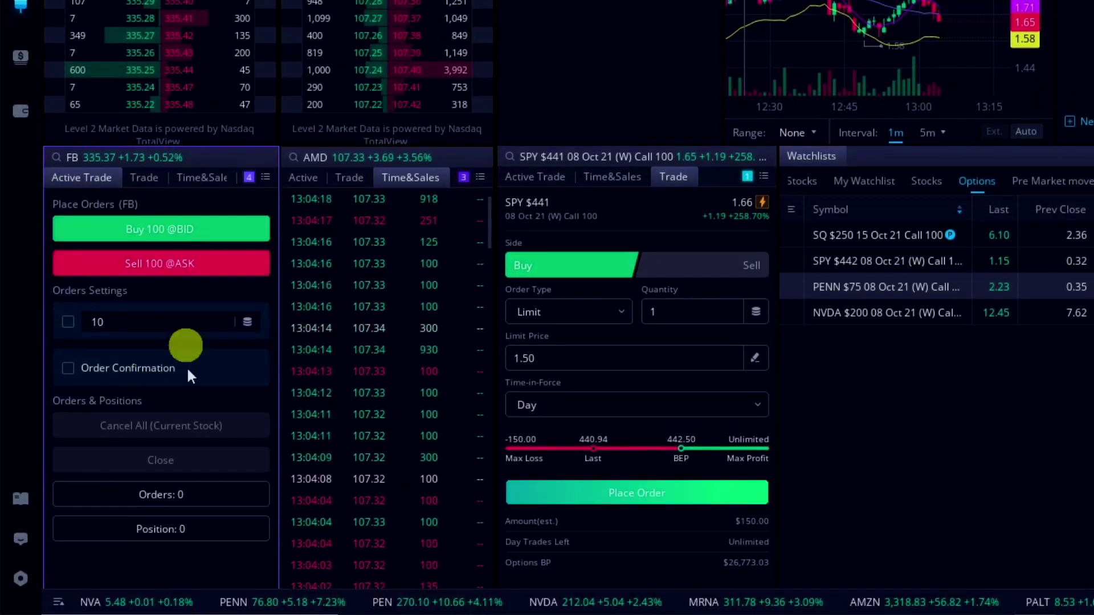
click(68, 321)
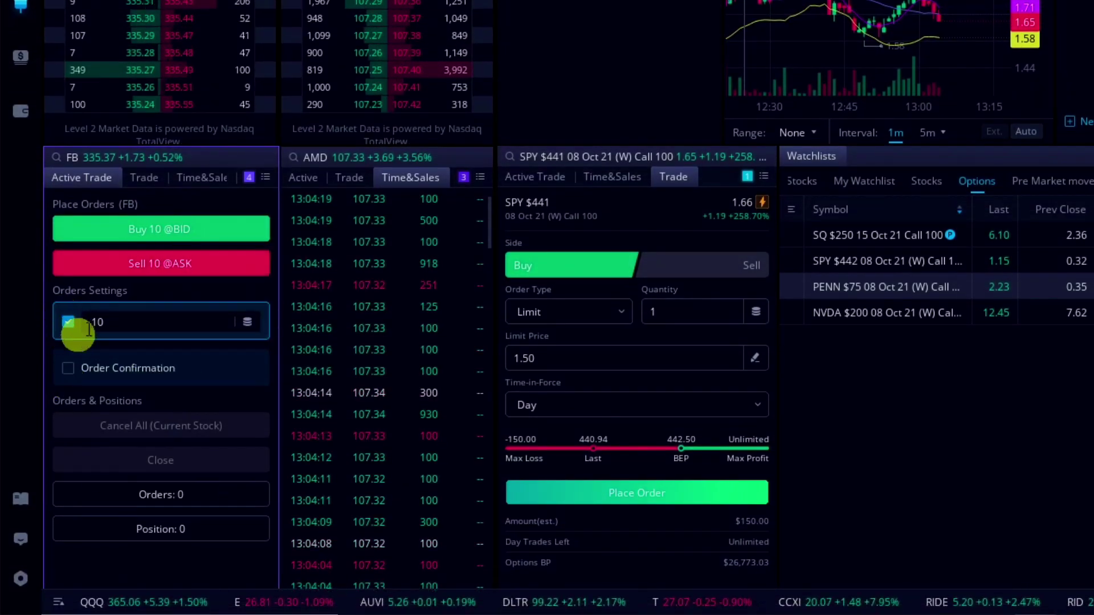
click(135, 324)
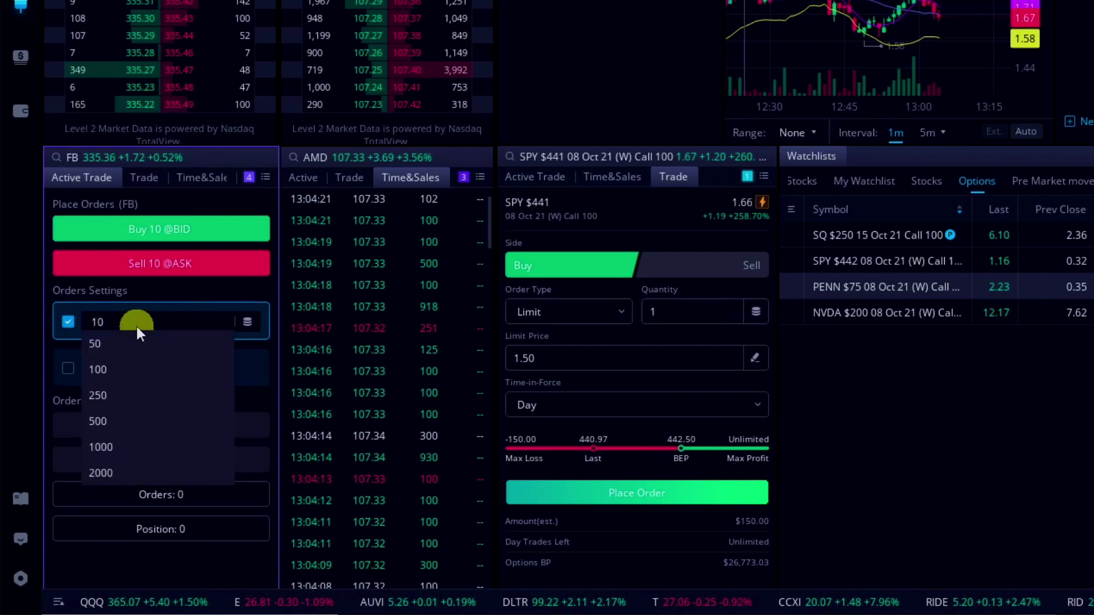
text(00)
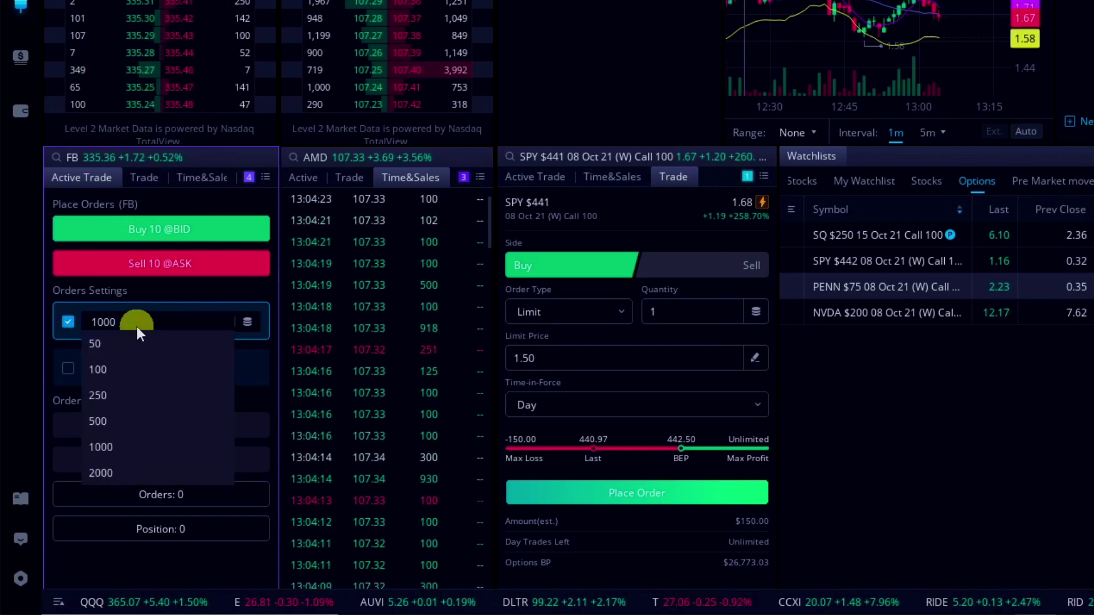
click(171, 299)
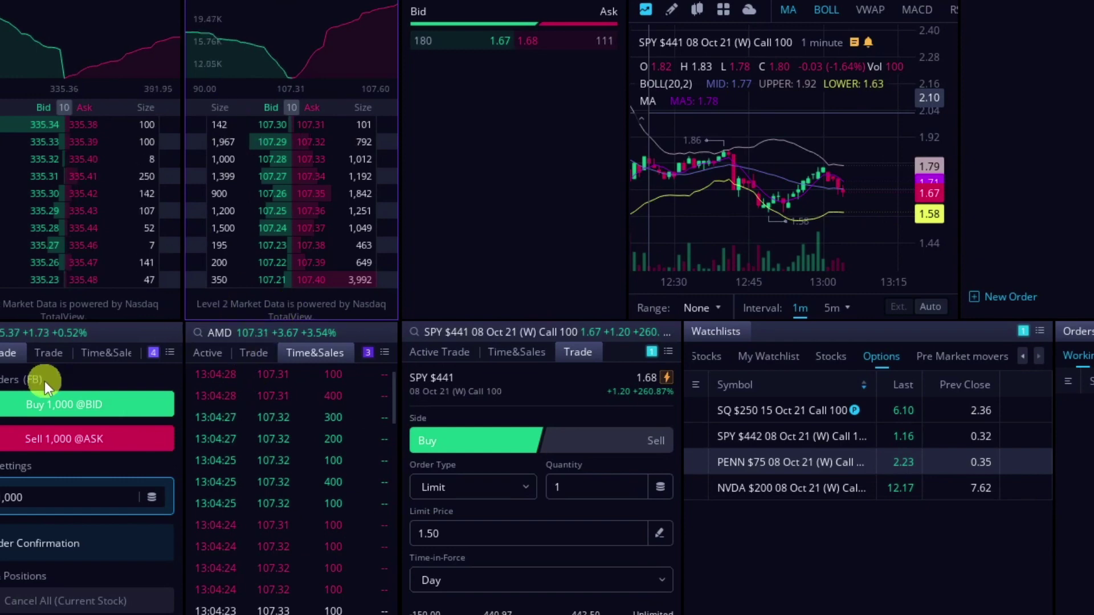
Step: Compare the FB and AMD Trade order forms, then show Time & Sales on both panels
click(48, 353)
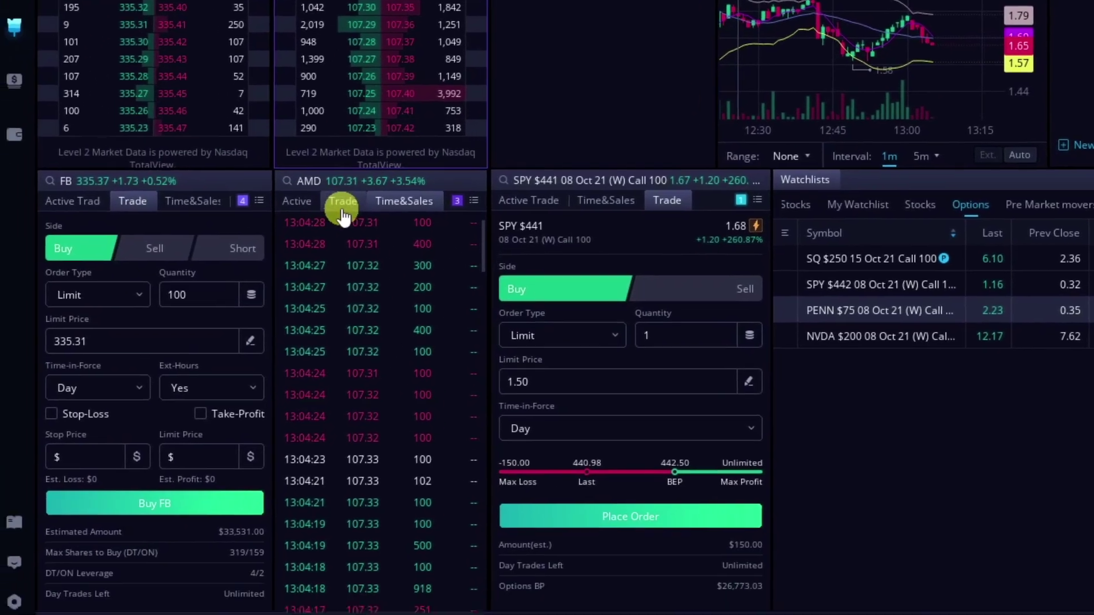
click(342, 206)
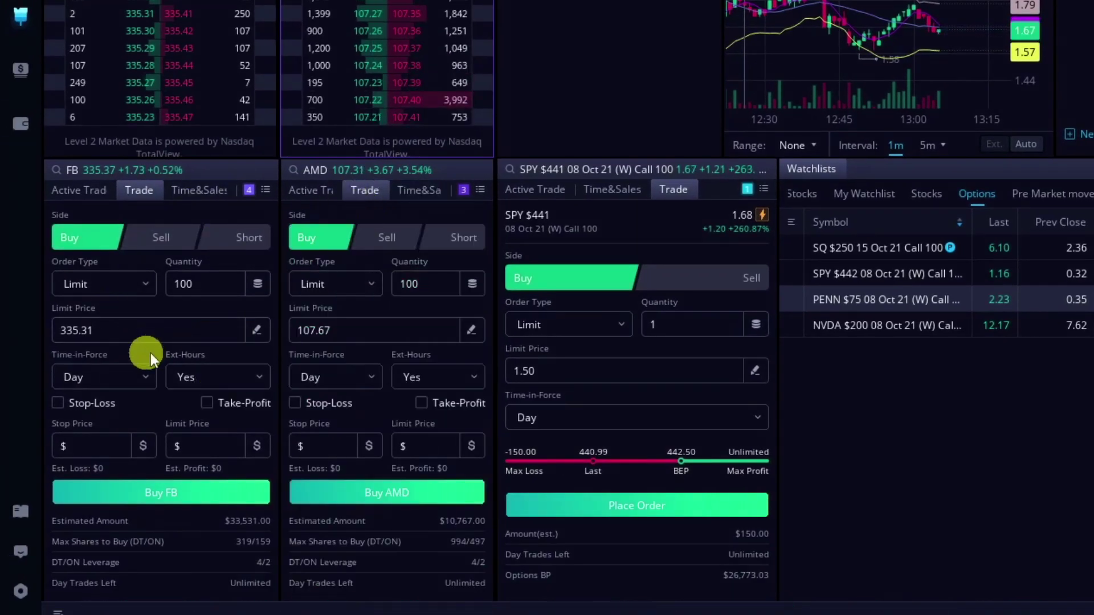
click(96, 336)
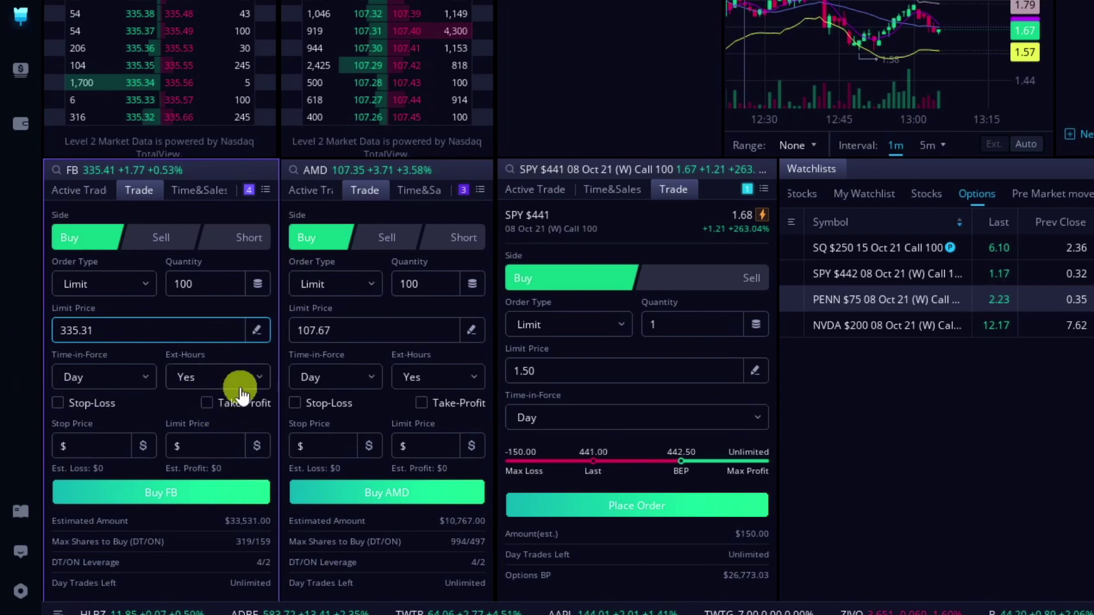
click(196, 190)
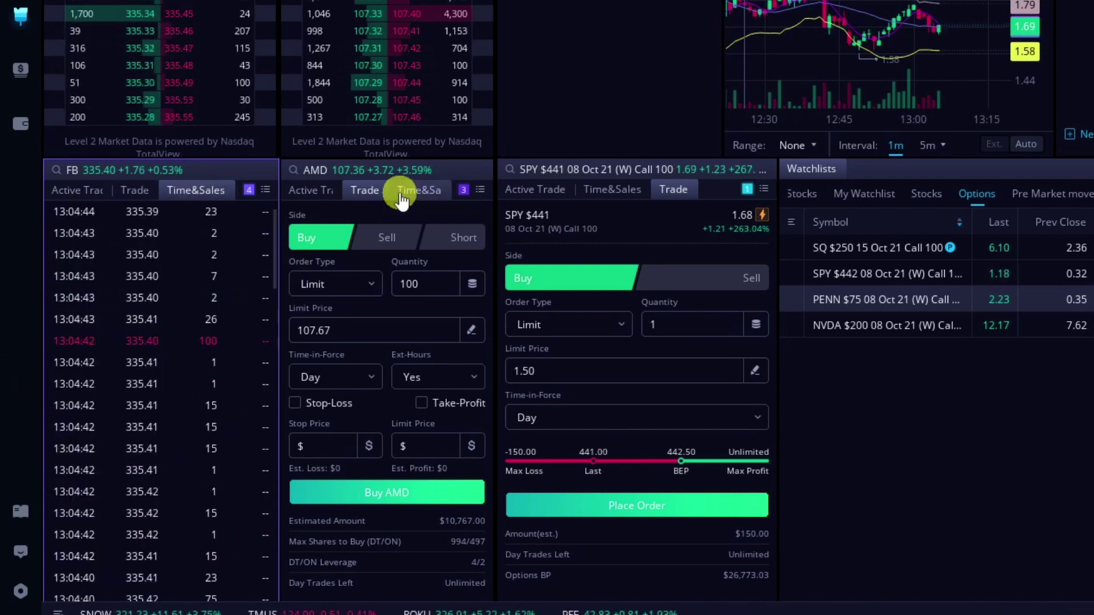
click(401, 190)
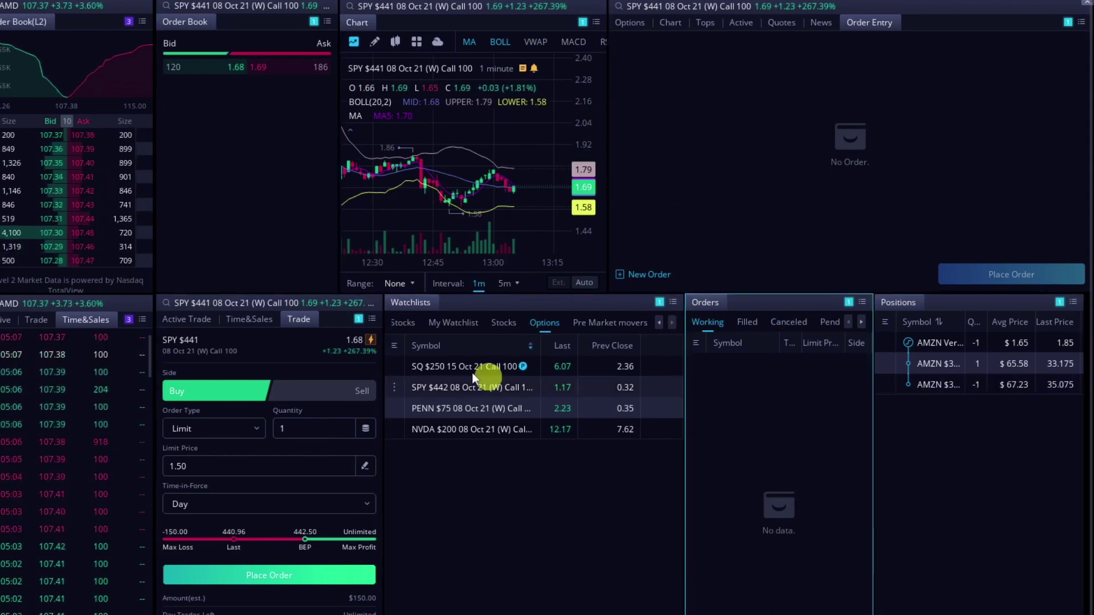
Step: Check the watchlist linking group and the SPY call's Active Trade and Time & Sales views
click(658, 306)
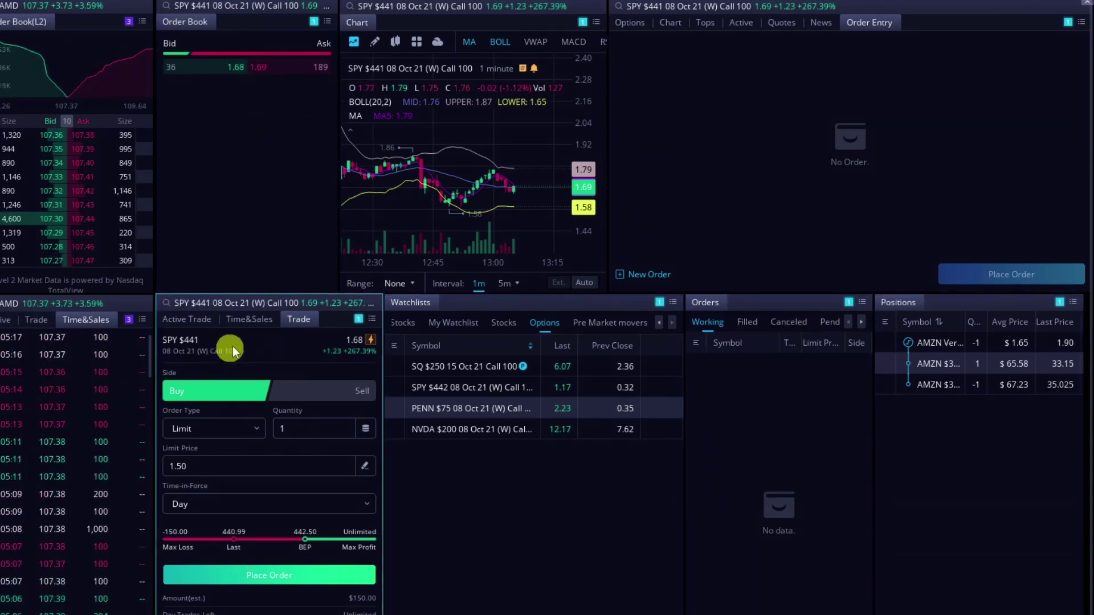
click(181, 326)
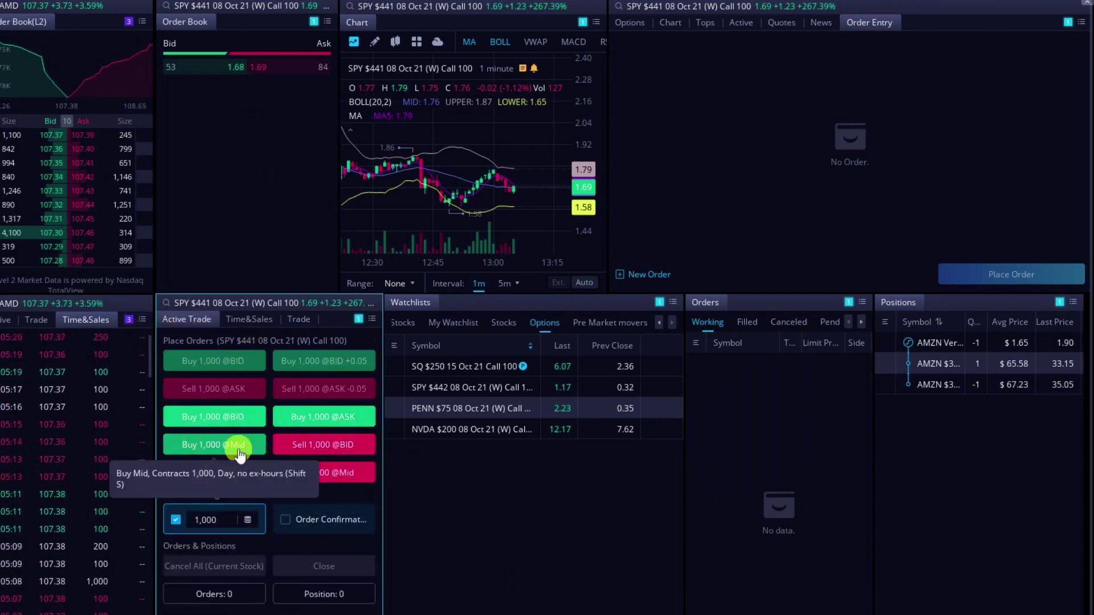
click(248, 320)
click(300, 323)
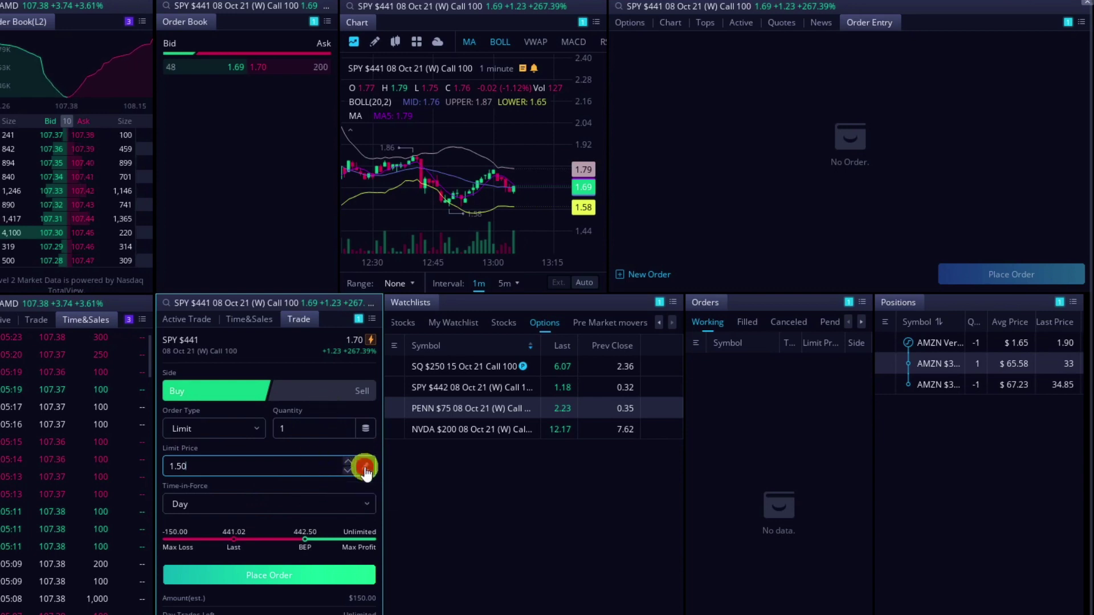
Step: Price the SPY call limit order at the ask of 1.70, then at the bid of 1.69
click(364, 469)
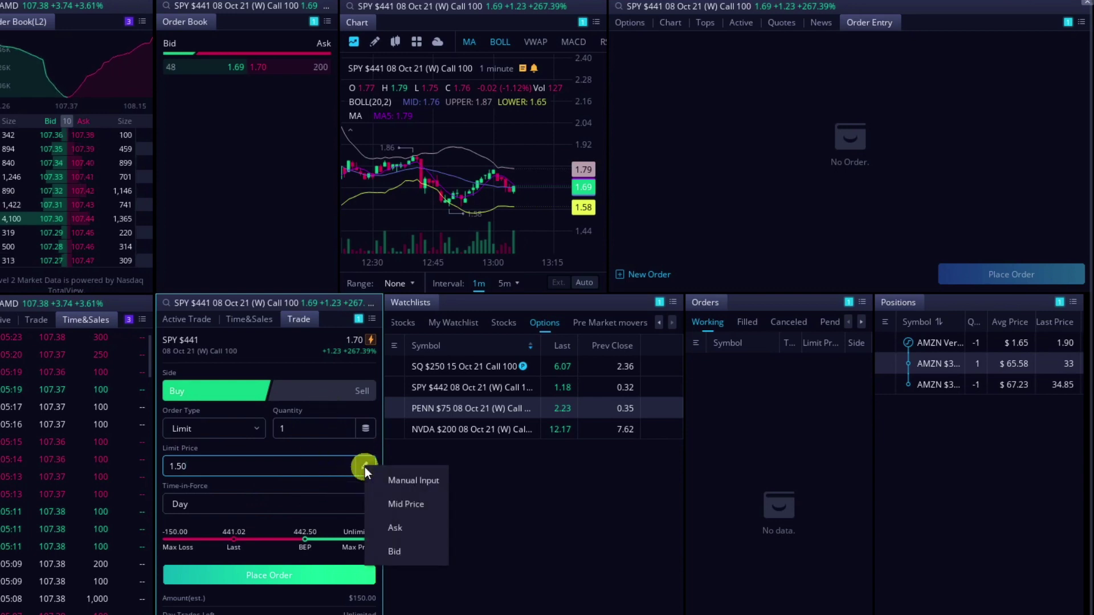
click(396, 528)
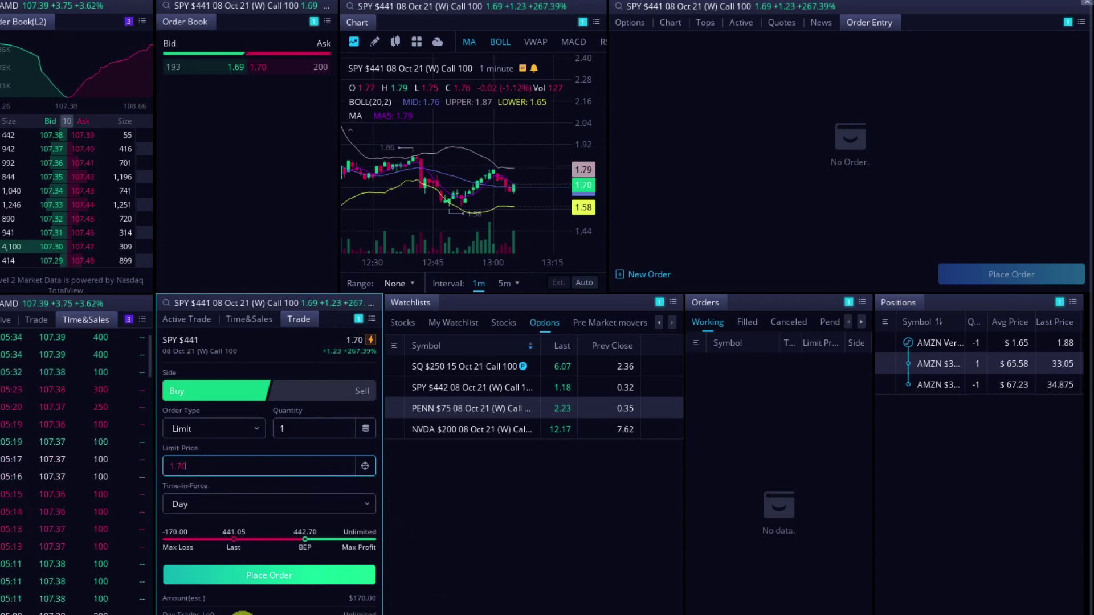
click(364, 466)
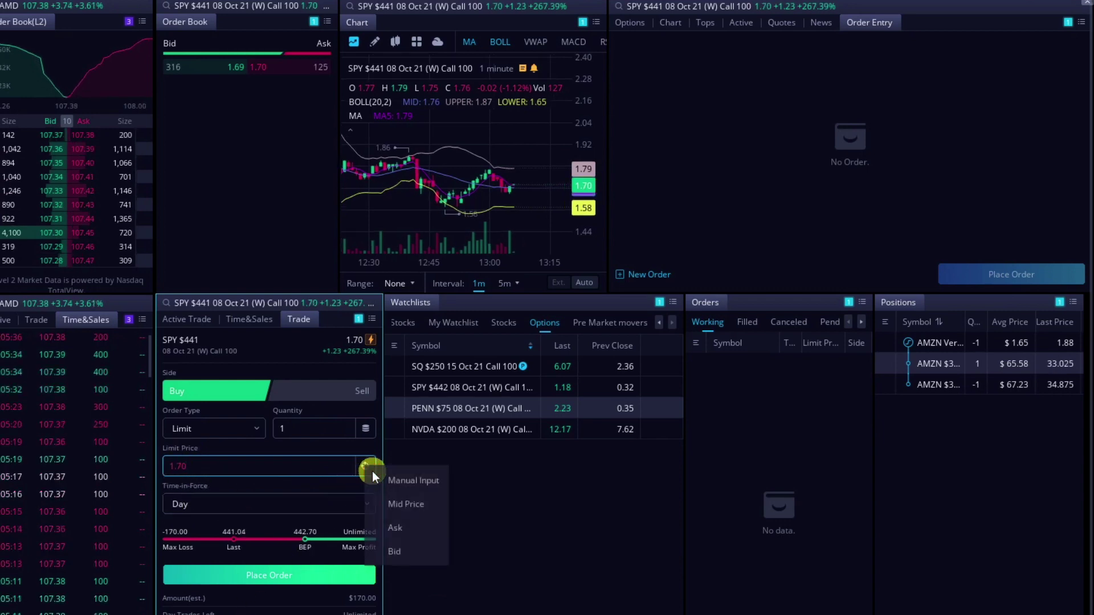
click(403, 554)
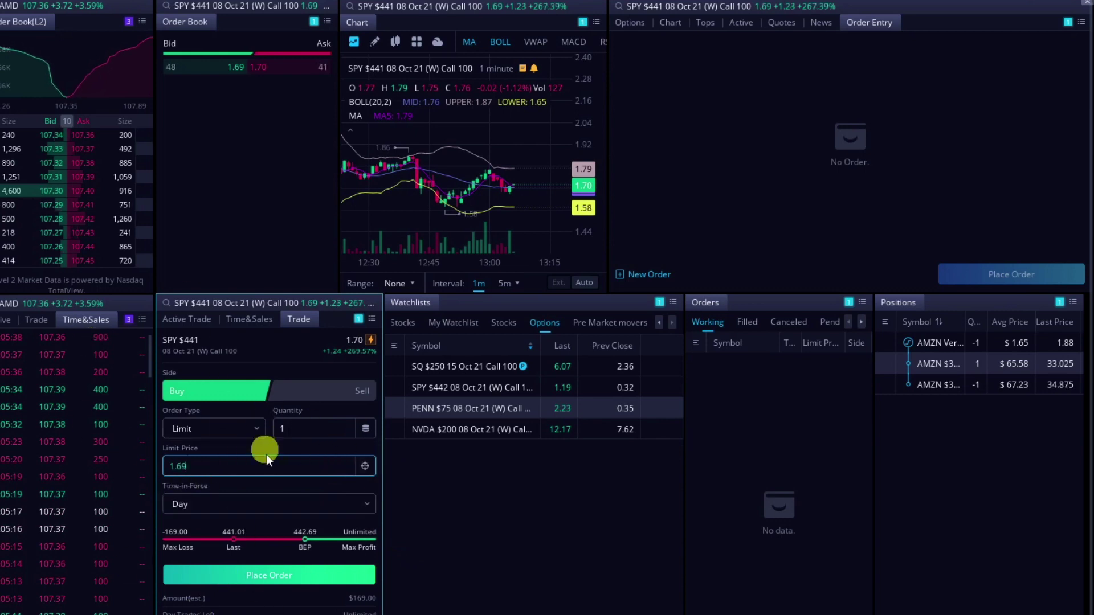
Step: Set the SPY call's Active Trade quick-order quantity to 10 contracts
click(212, 320)
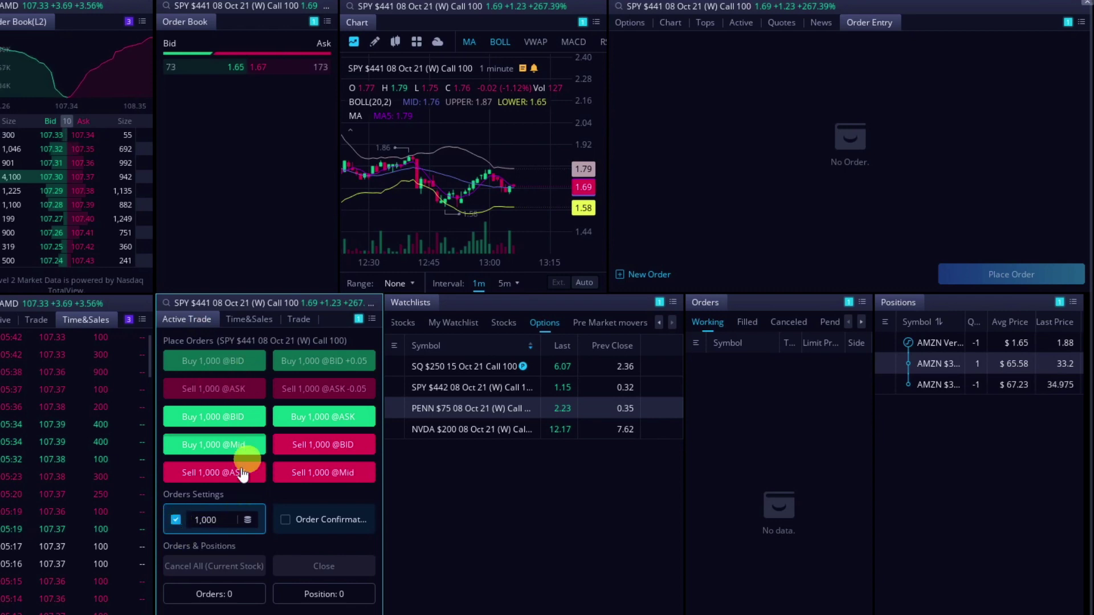
click(218, 521)
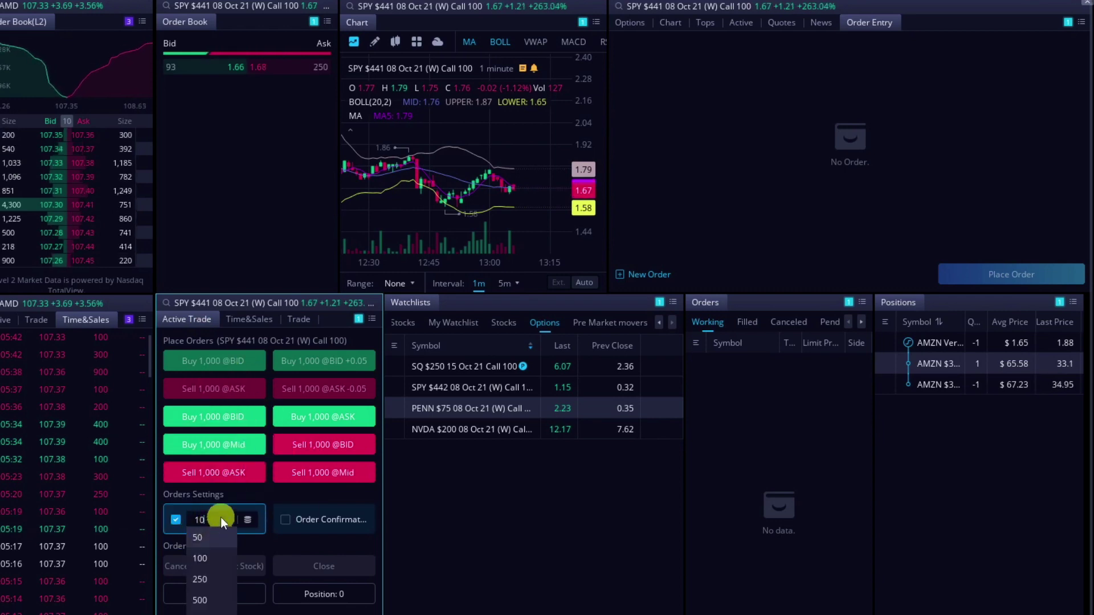
key(Return)
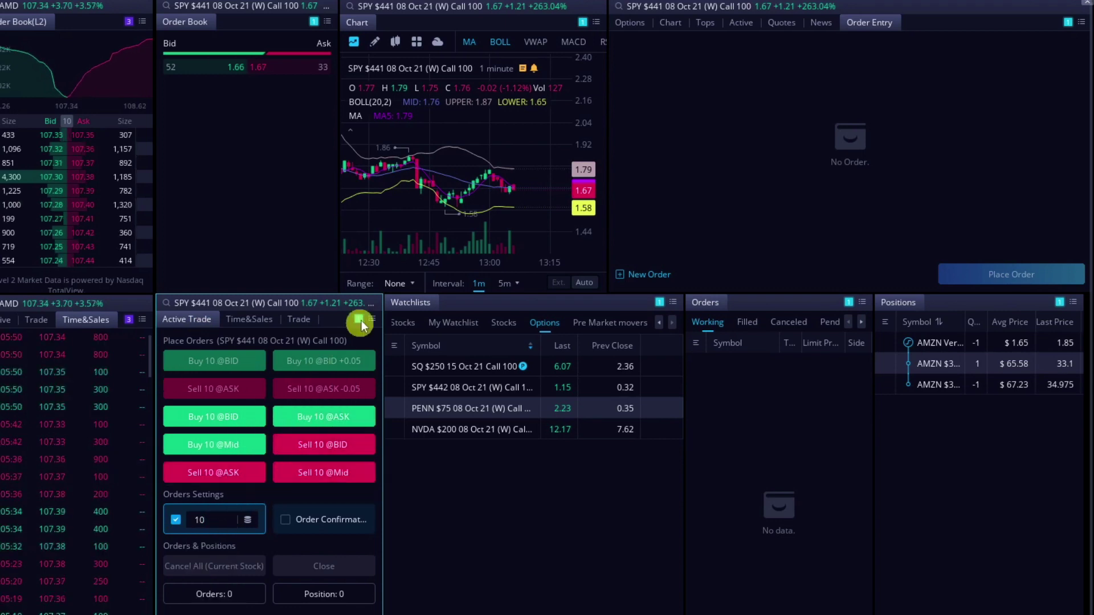
click(368, 318)
Step: Open Active Trade Settings and review the Buy Market and Buy Ask order types, offsets and hot keys
click(449, 339)
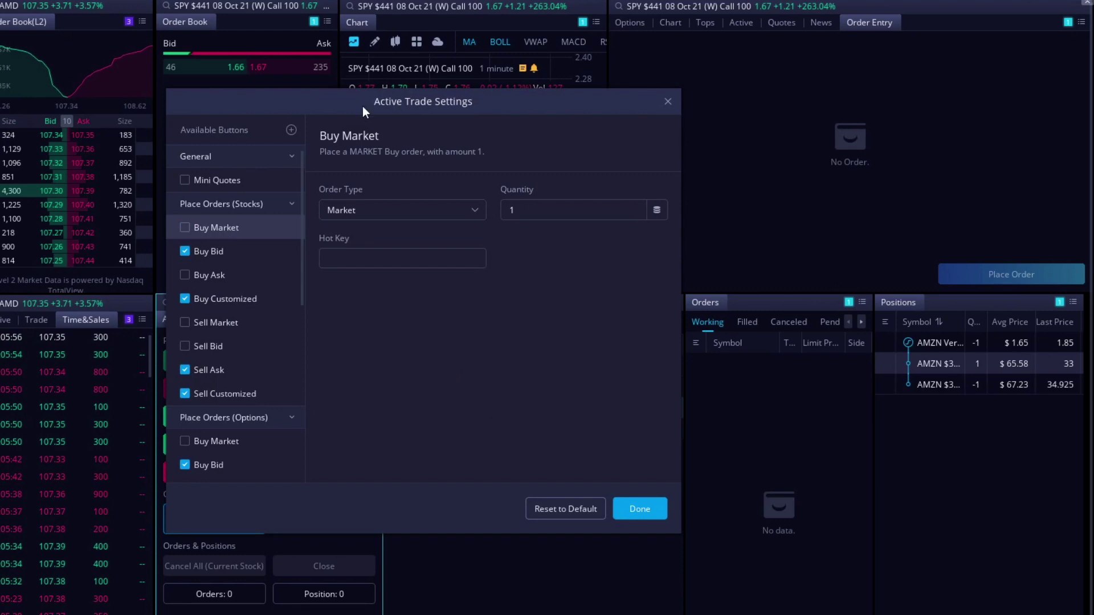
drag(356, 106, 467, 125)
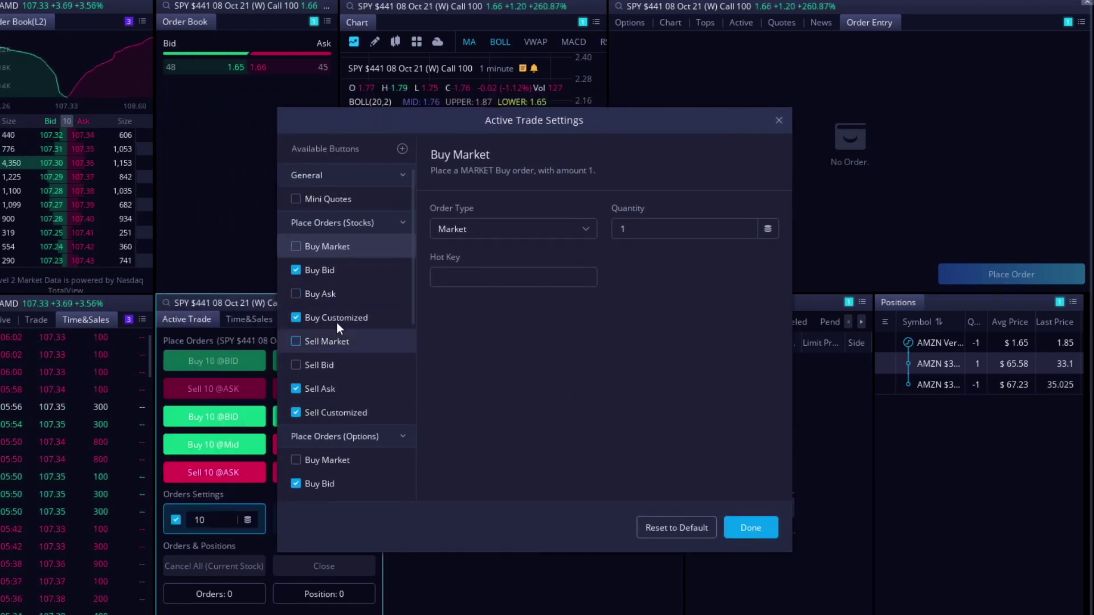
scroll(354, 278, down, 4)
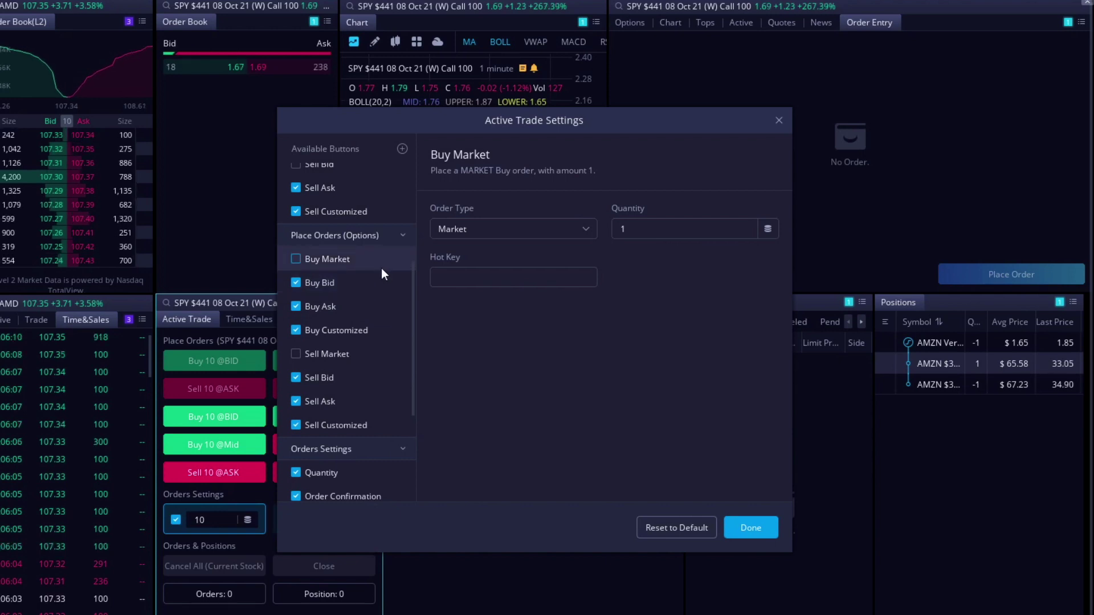
click(327, 261)
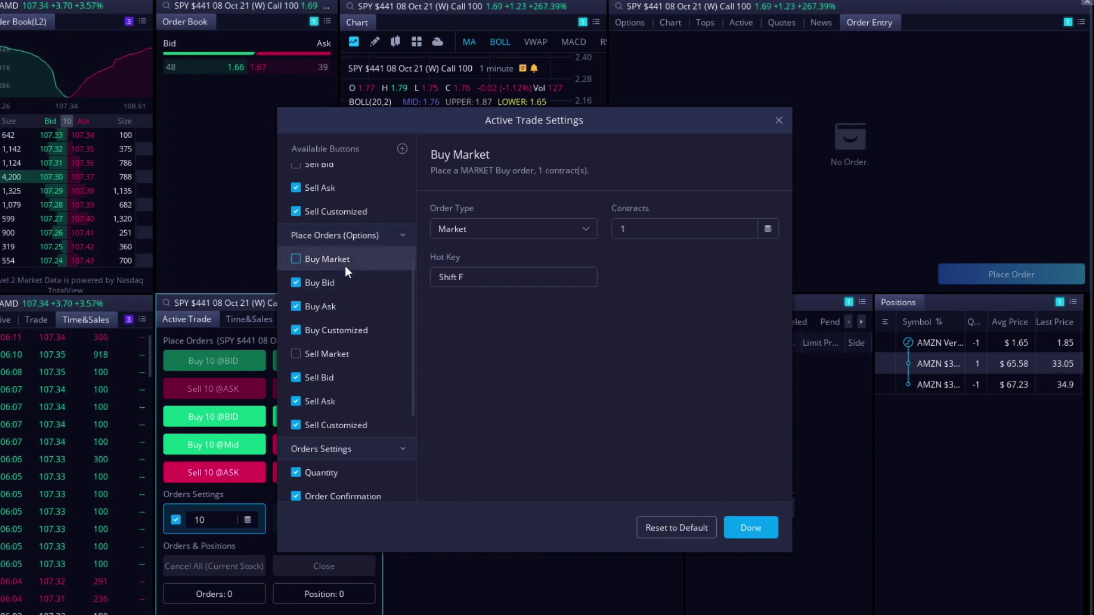
click(359, 305)
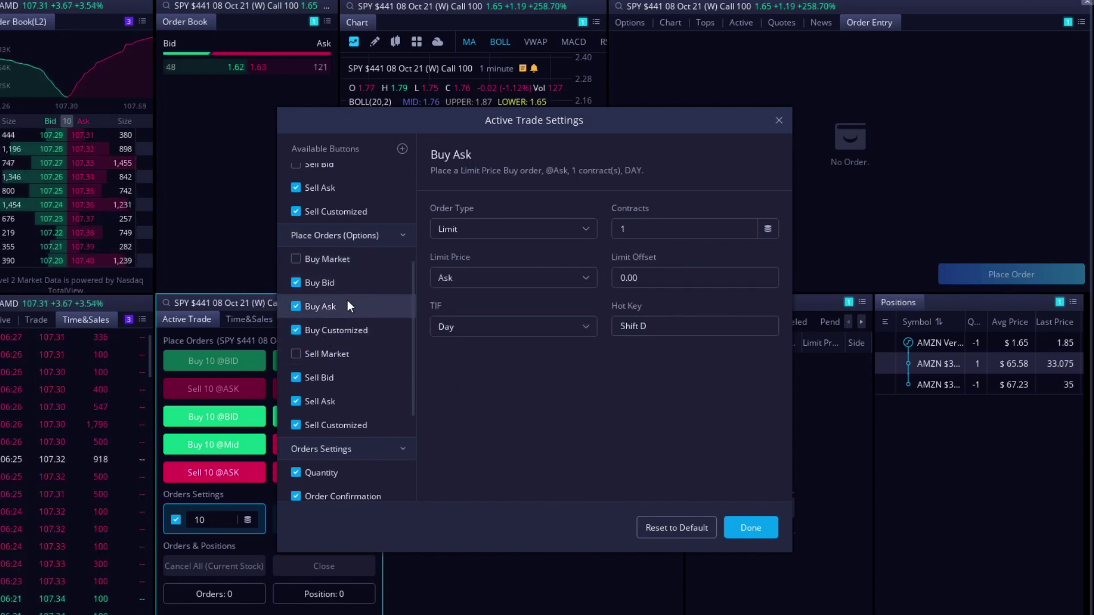
click(668, 277)
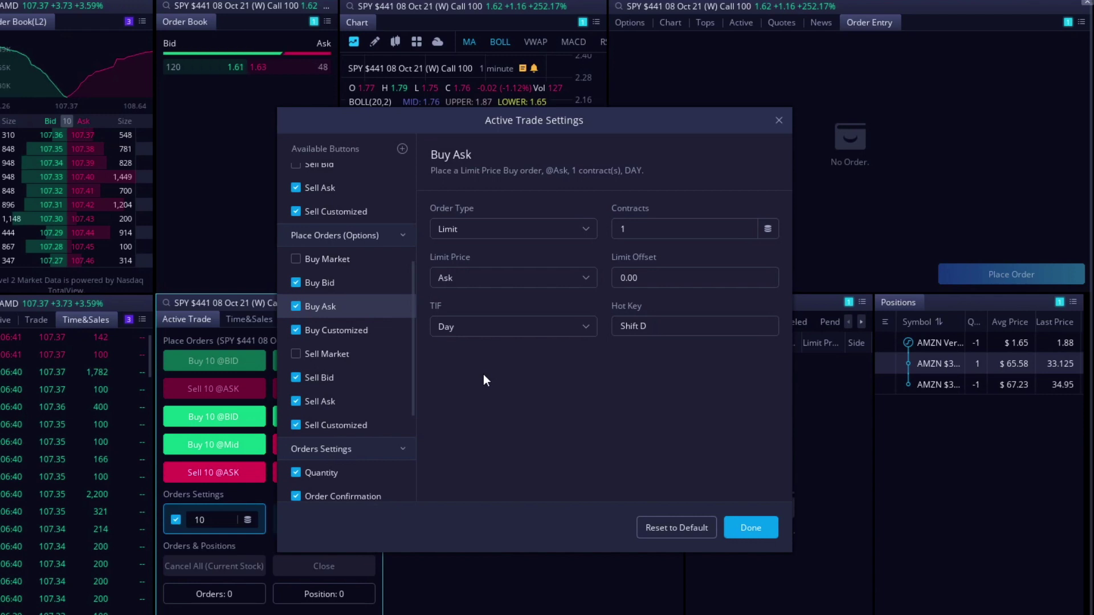
click(554, 229)
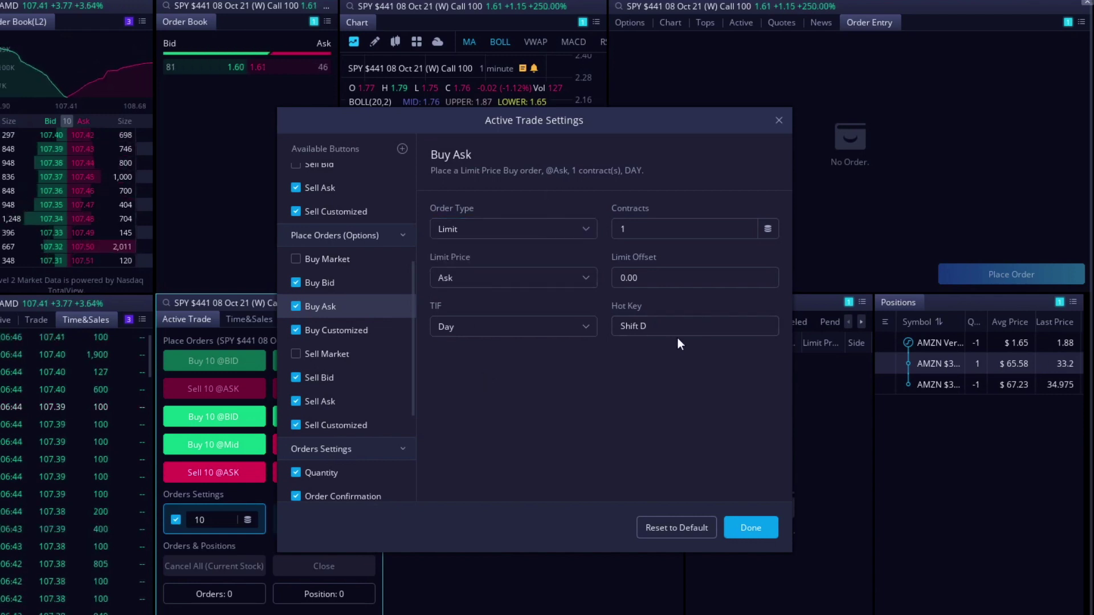
click(634, 405)
click(618, 323)
click(659, 384)
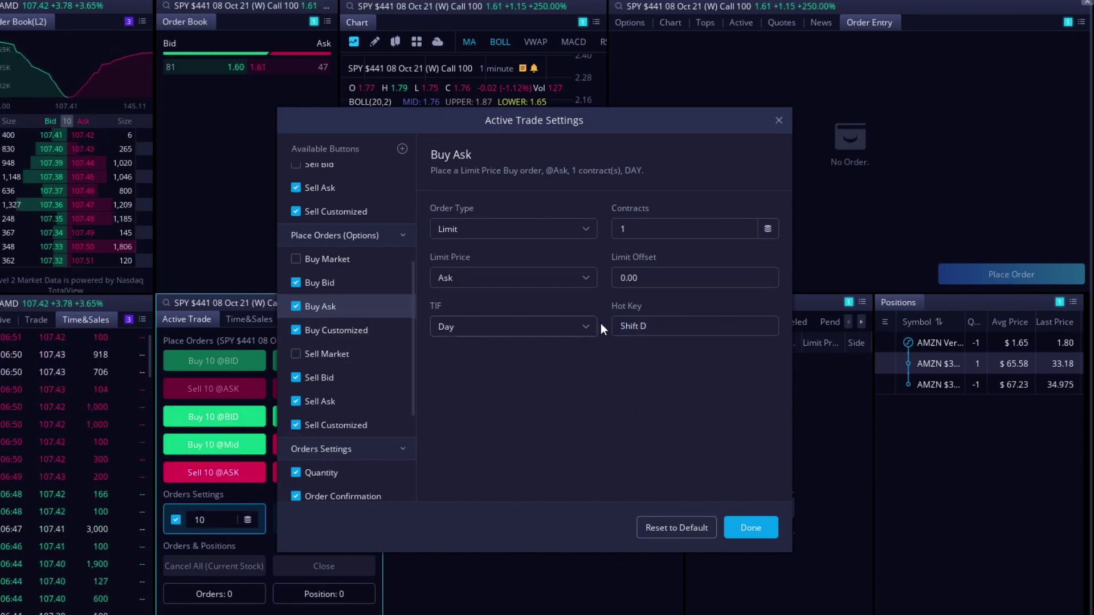
Step: Review Buy Customized (Day limit at Mid, Shift S), Sell Bid and Sell Customized (Ctrl X)
click(336, 331)
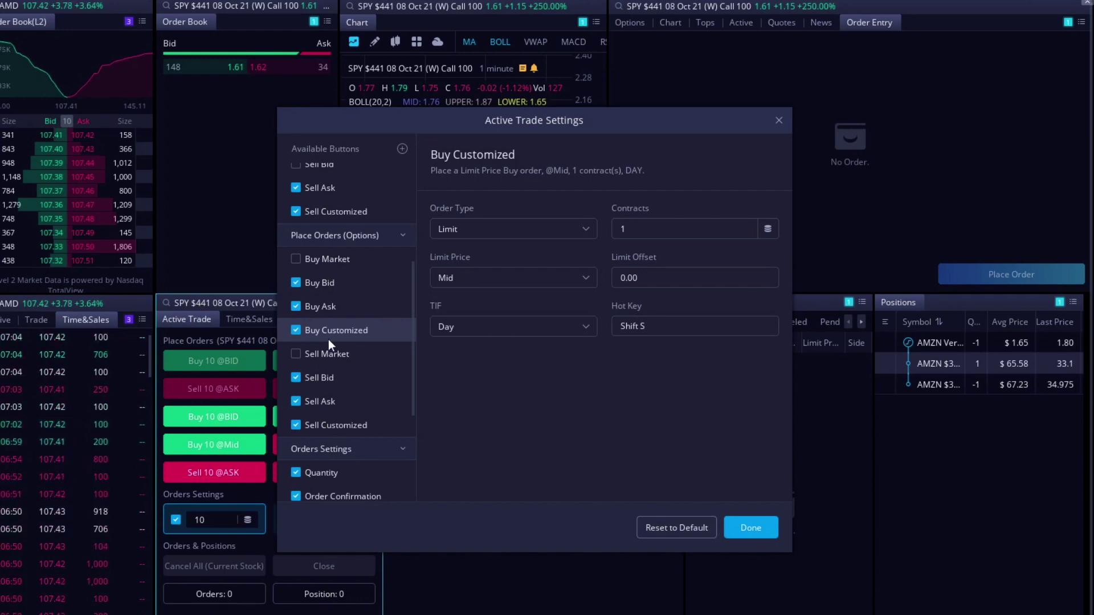
scroll(347, 410, down, 1)
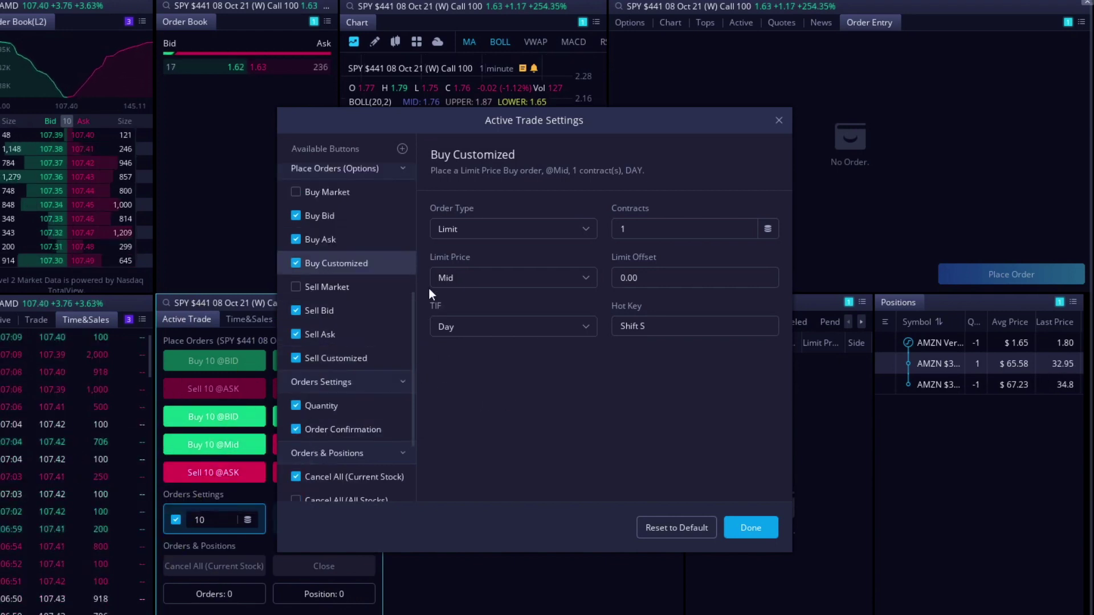
click(370, 322)
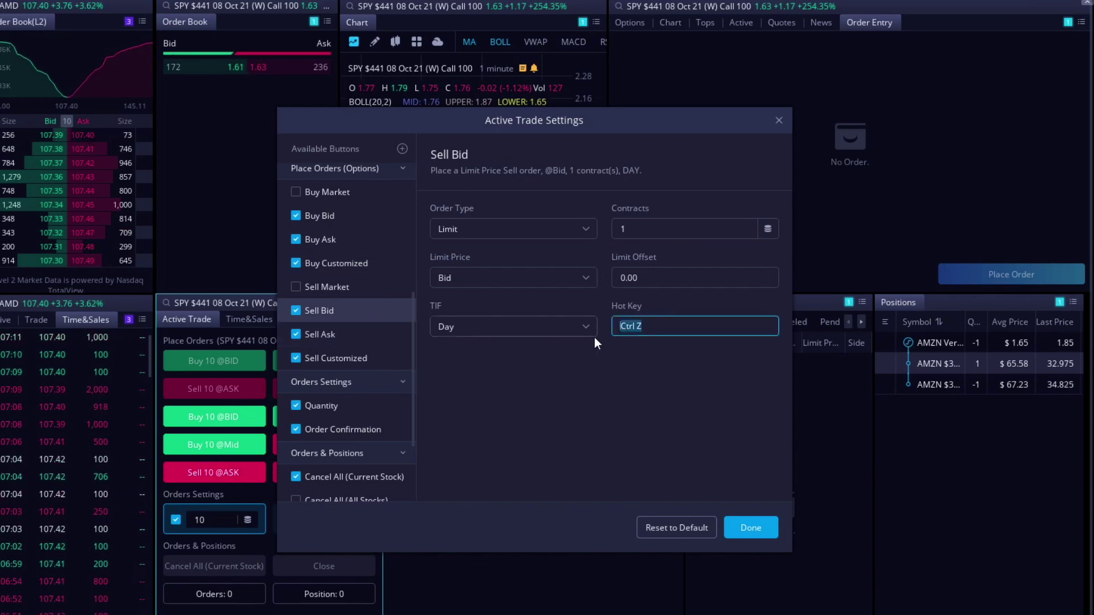
click(355, 357)
scroll(357, 351, up, 4)
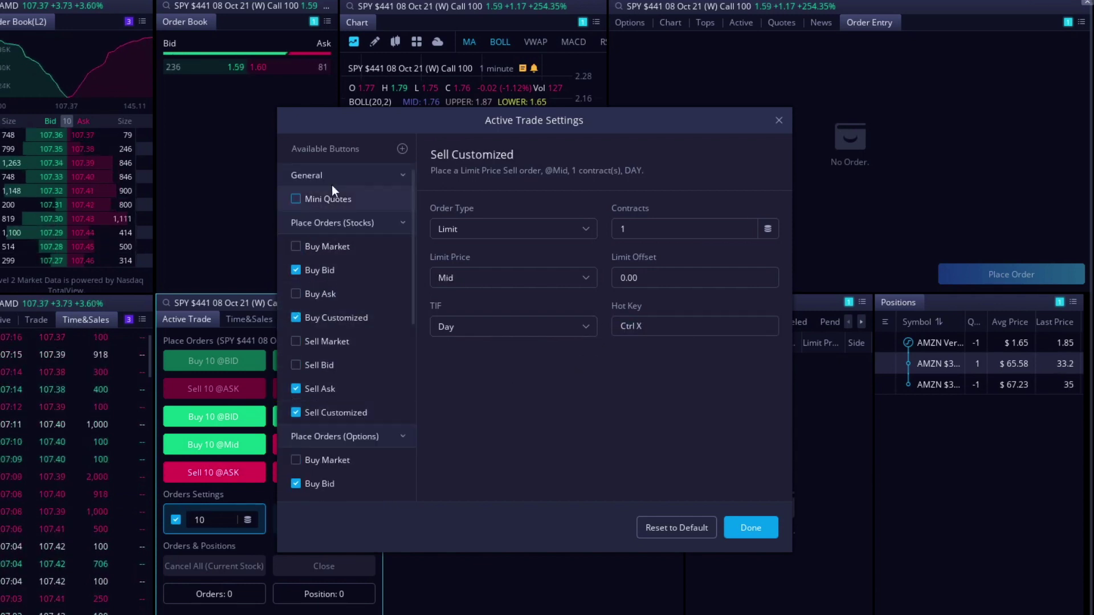
Step: Uncheck all six Place Orders (Options) buttons from Buy Bid to Sell Customized
drag(385, 123, 515, 101)
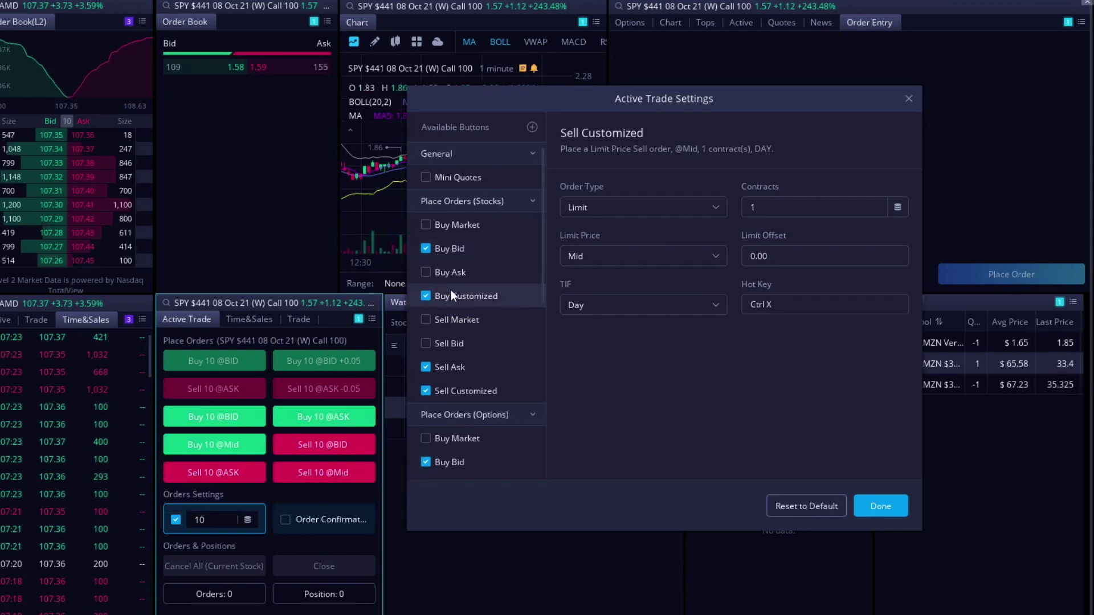
scroll(450, 289, down, 3)
scroll(450, 289, down, 2)
click(452, 266)
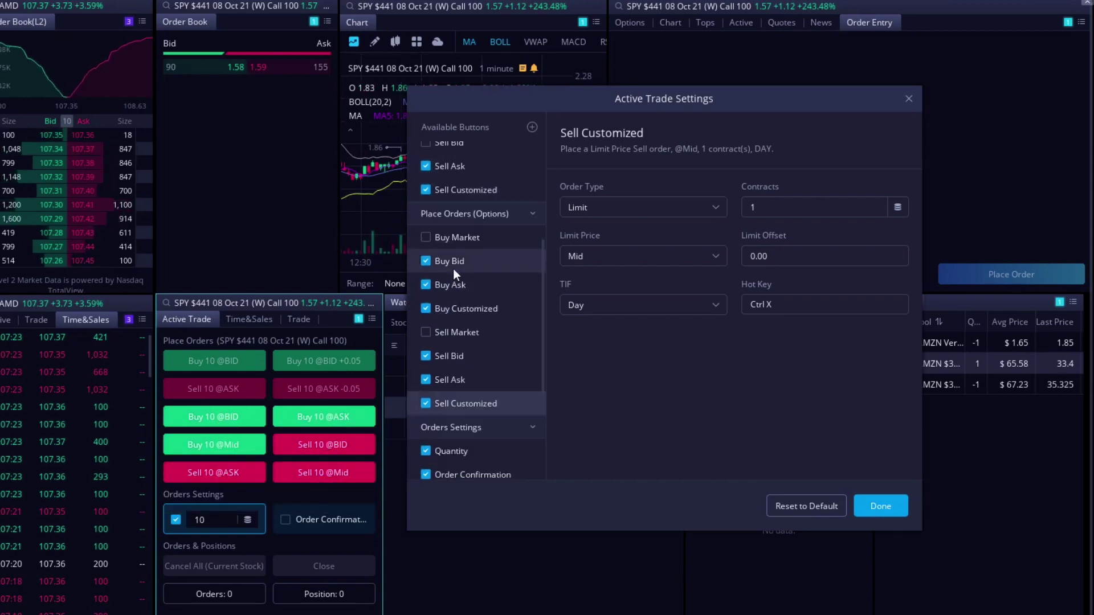
click(431, 288)
click(431, 308)
click(434, 356)
click(435, 380)
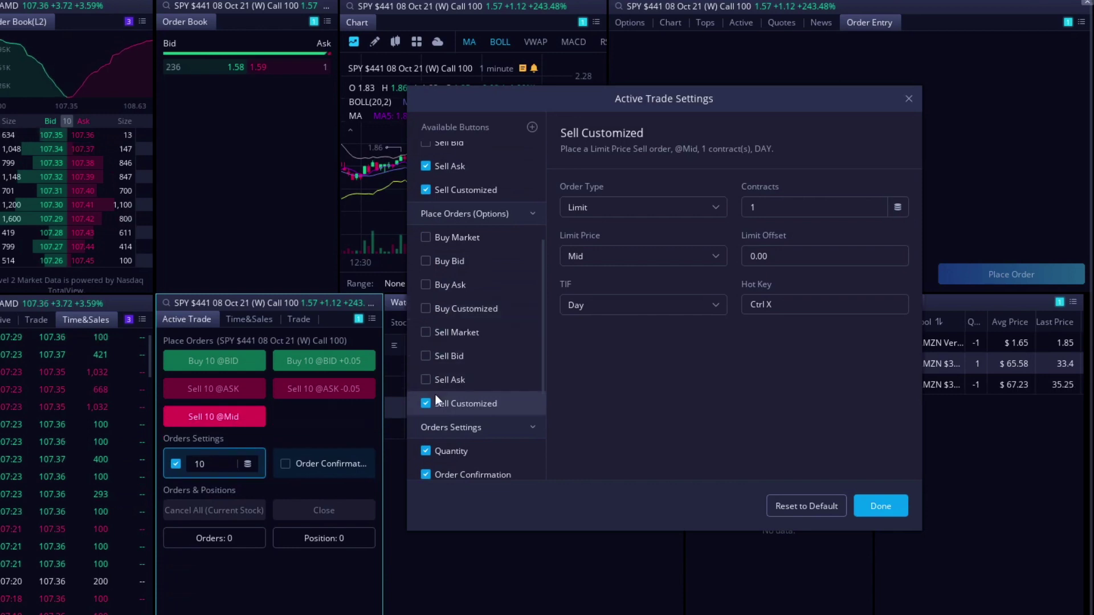
click(431, 402)
Step: Re-enable all six option order buttons in the Active Trade panel
click(432, 263)
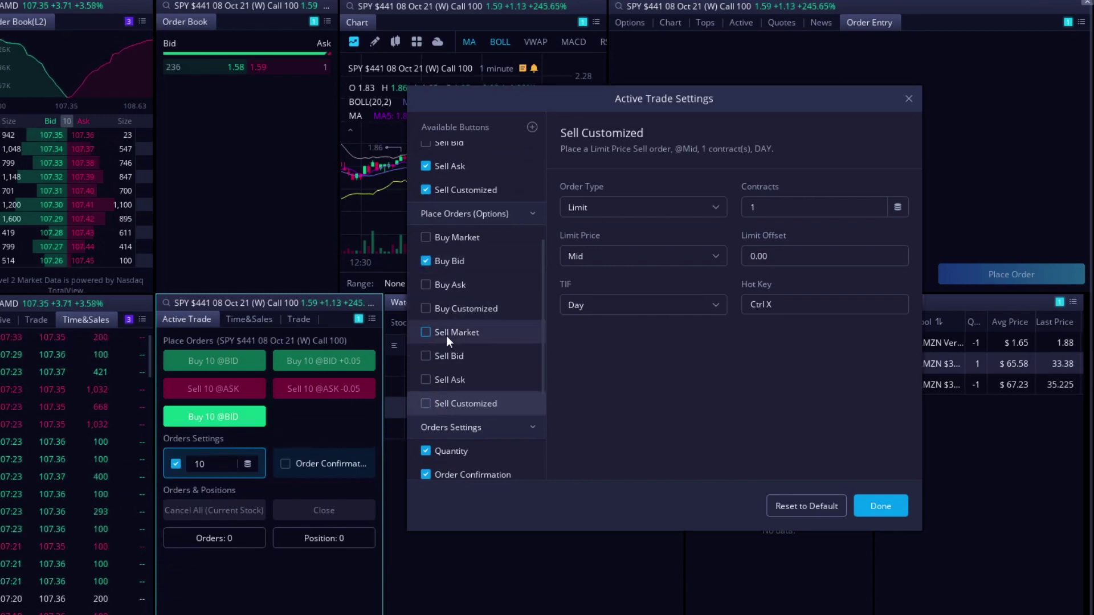
click(432, 380)
click(432, 284)
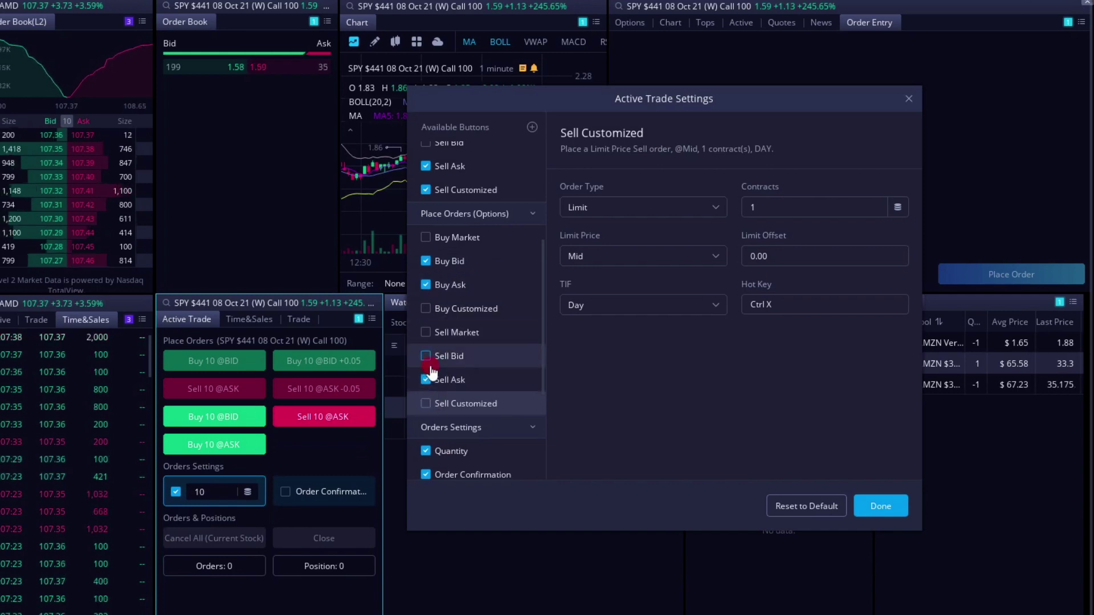
click(430, 364)
click(427, 308)
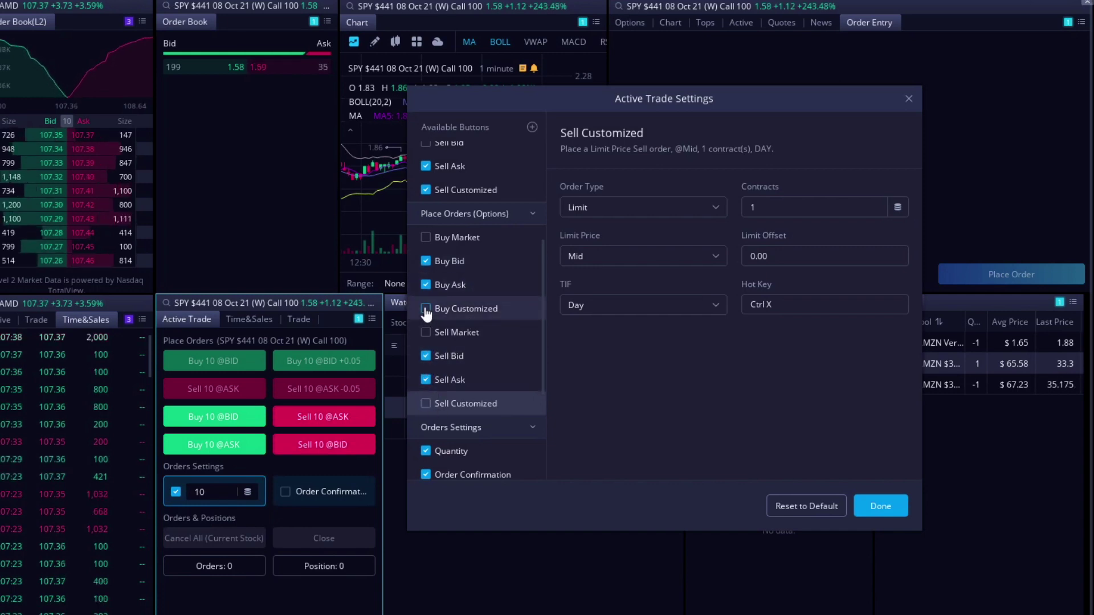
click(426, 405)
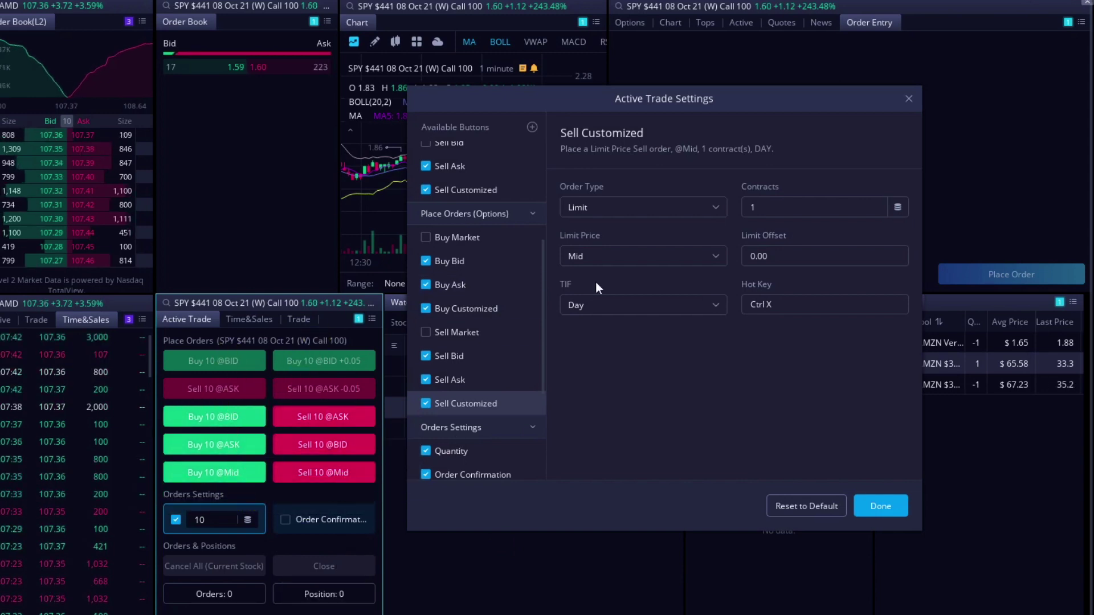
Step: Review the Sell Market button and the Close button's Market order on hotkey Alt F
scroll(411, 456, down, 1)
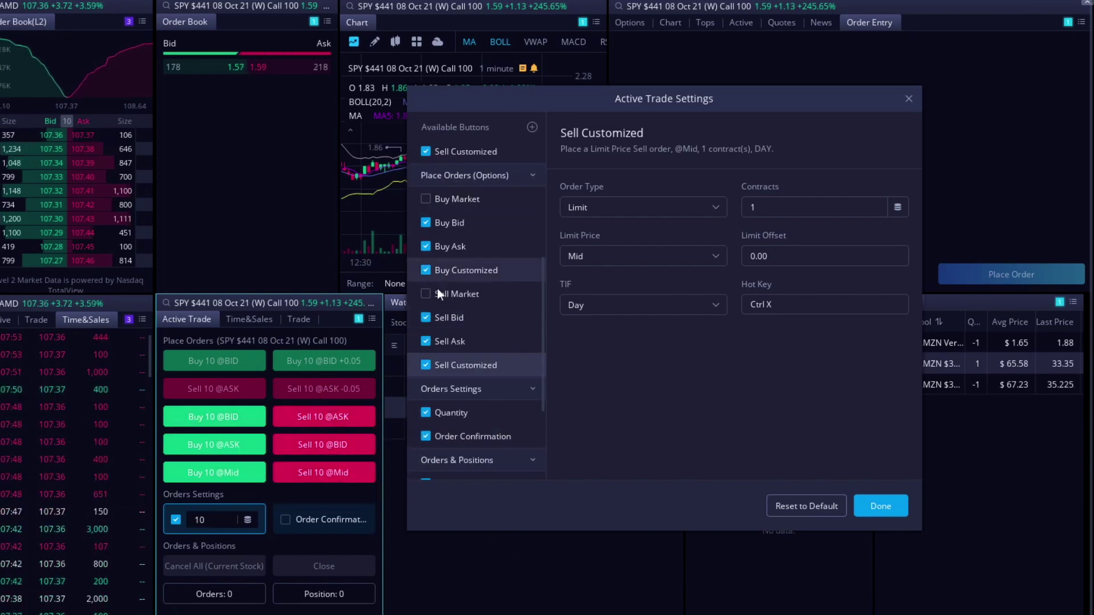
scroll(514, 214, down, 2)
click(487, 231)
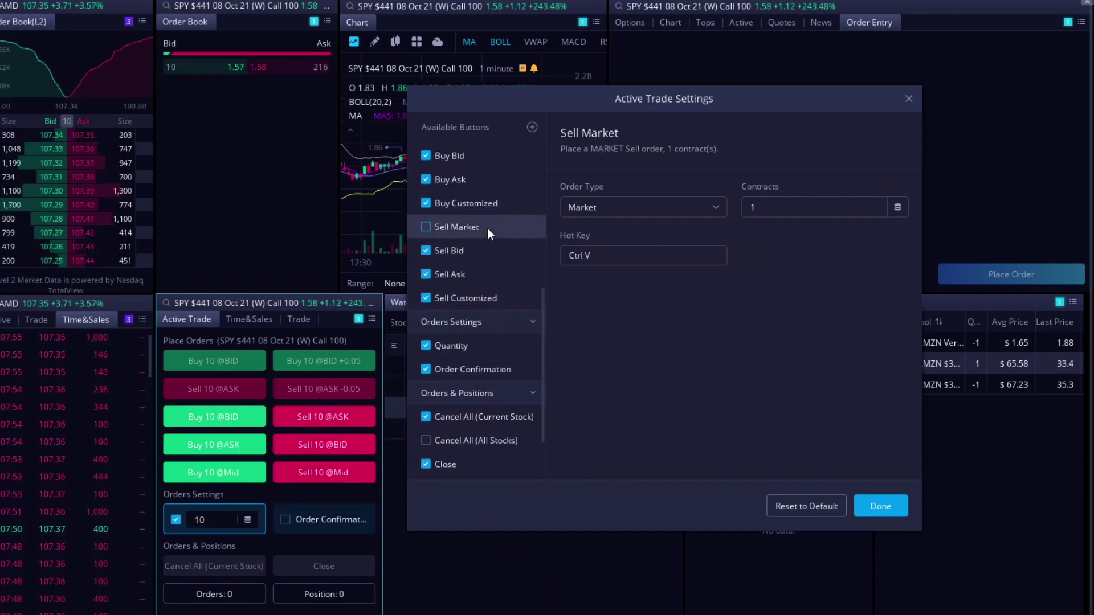
scroll(487, 228, down, 2)
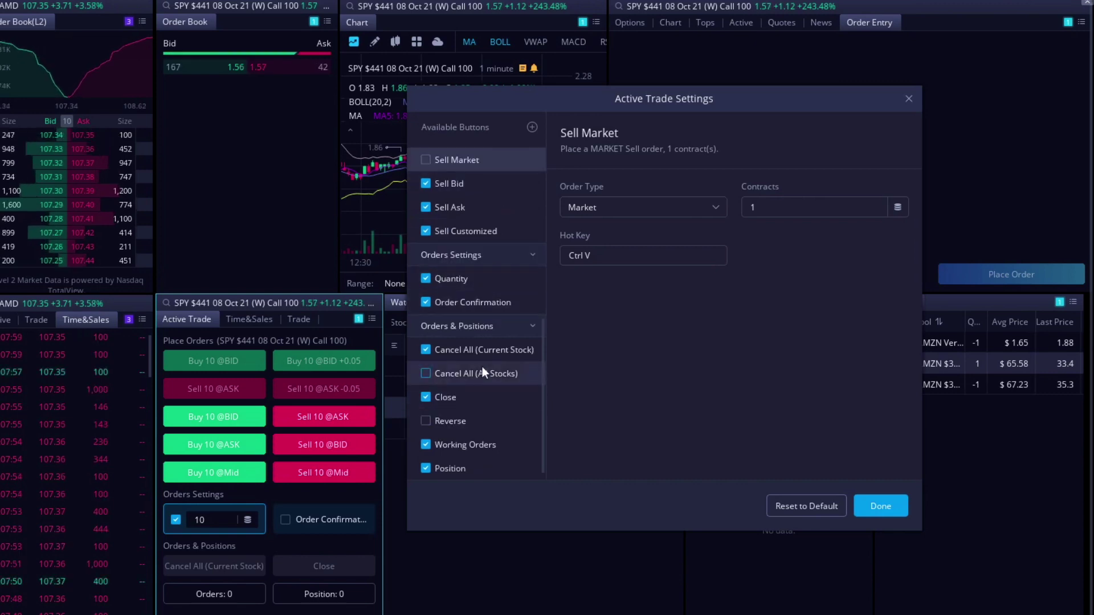
click(476, 402)
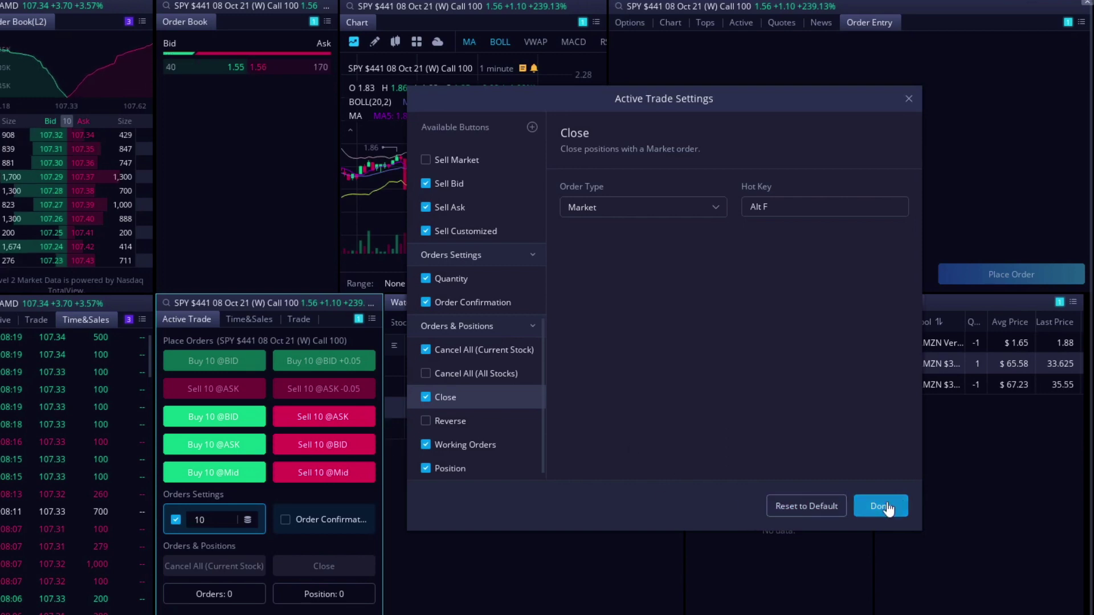
Step: Close Active Trade Settings and check the Orders panel's Filled and Working lists
click(864, 512)
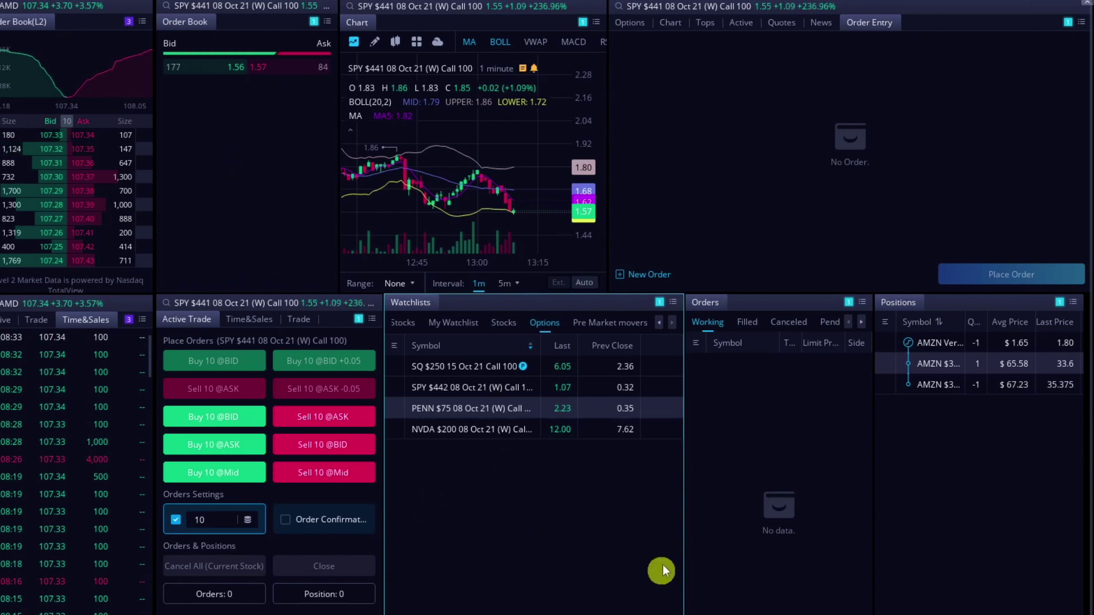
click(791, 508)
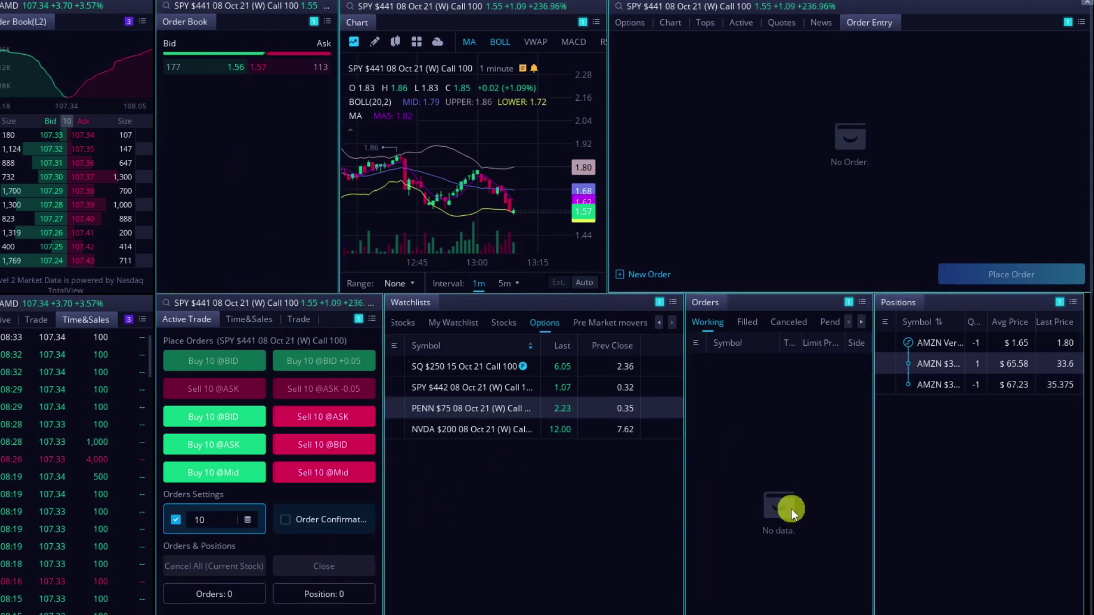
click(748, 323)
click(696, 323)
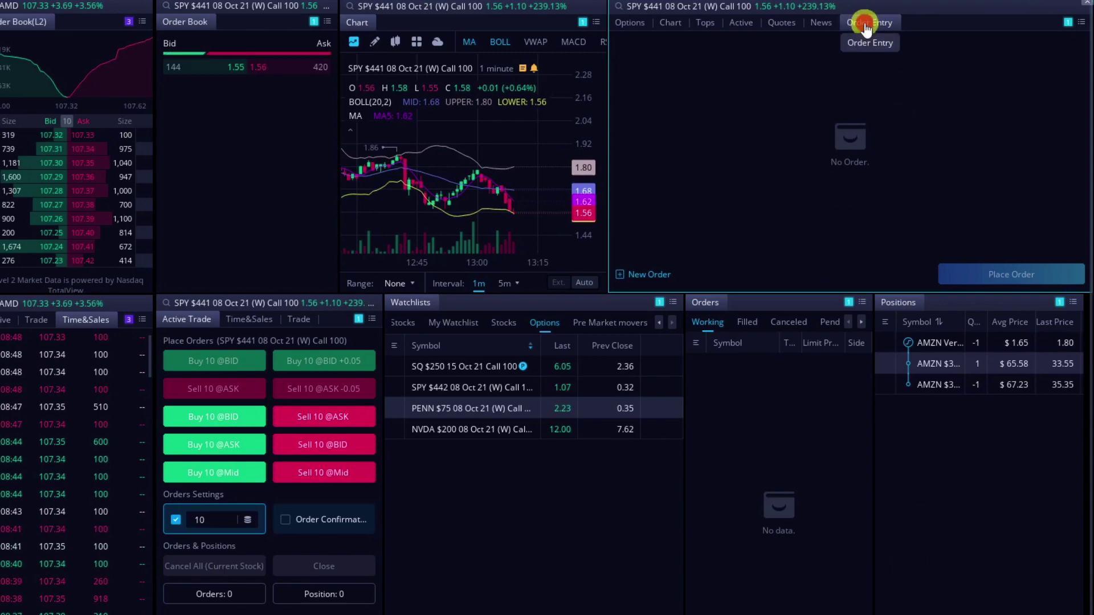
Step: Cycle the top-right panel through News, Quotes, Active, Tops and Chart, ending on the SPY option chain
click(821, 23)
click(781, 22)
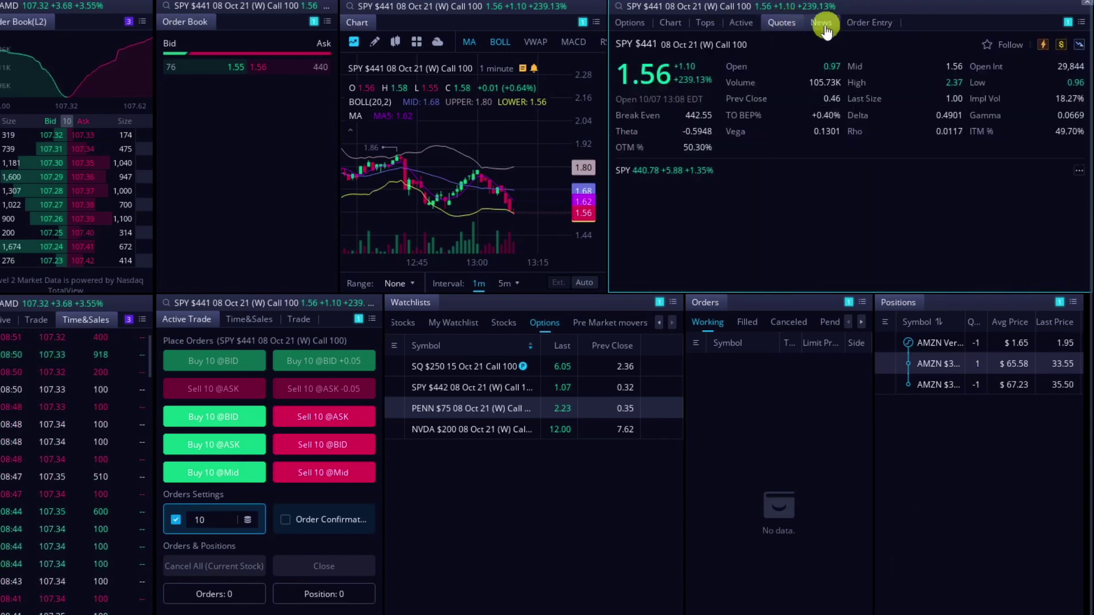
click(822, 23)
click(781, 23)
click(741, 23)
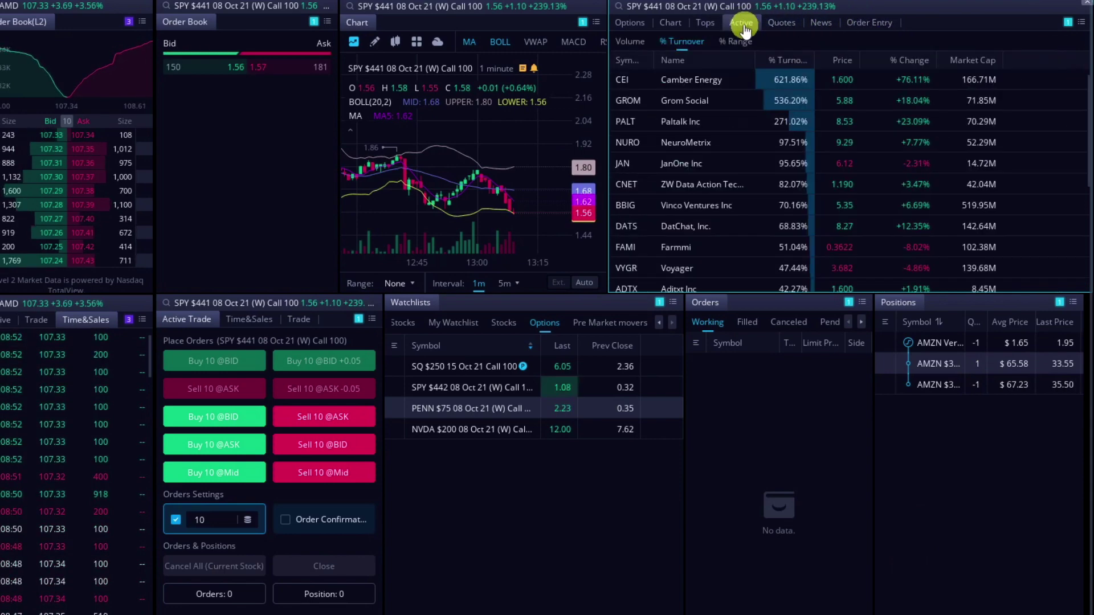
click(705, 24)
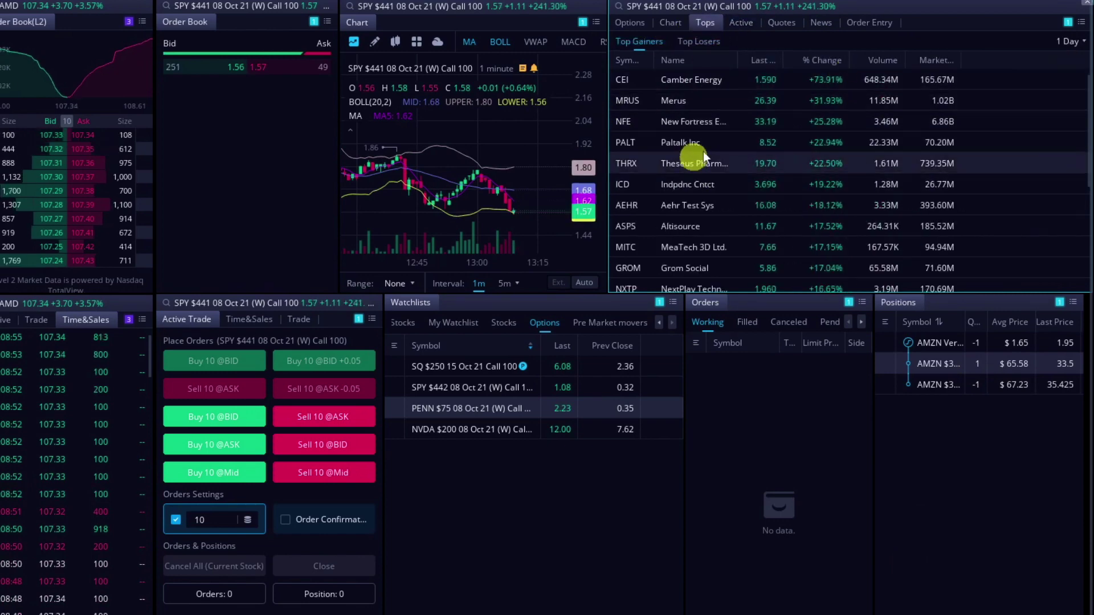
click(685, 40)
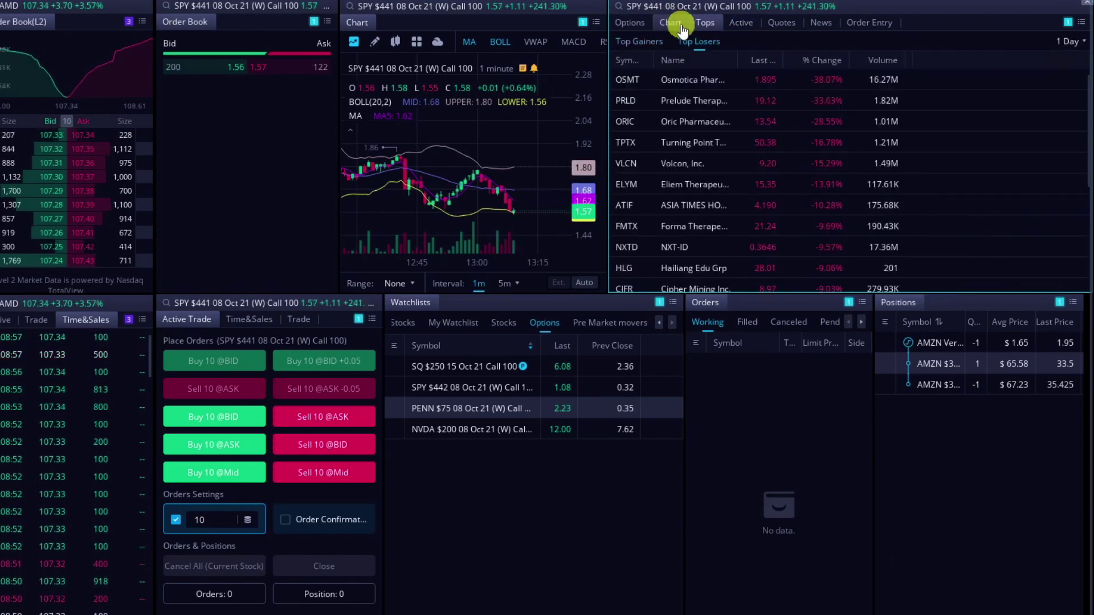
click(671, 24)
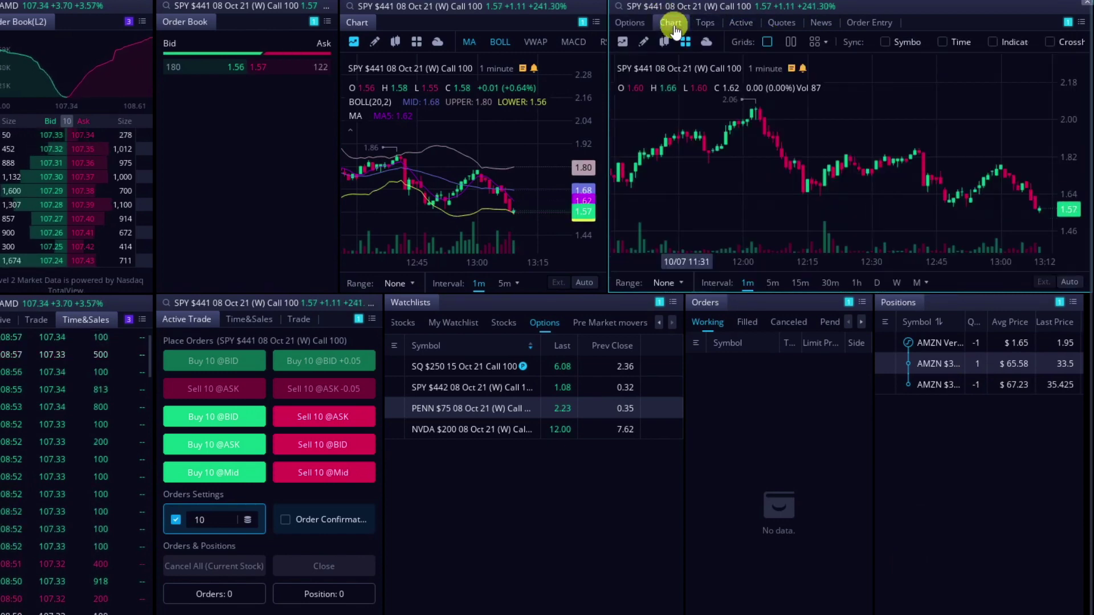
click(636, 23)
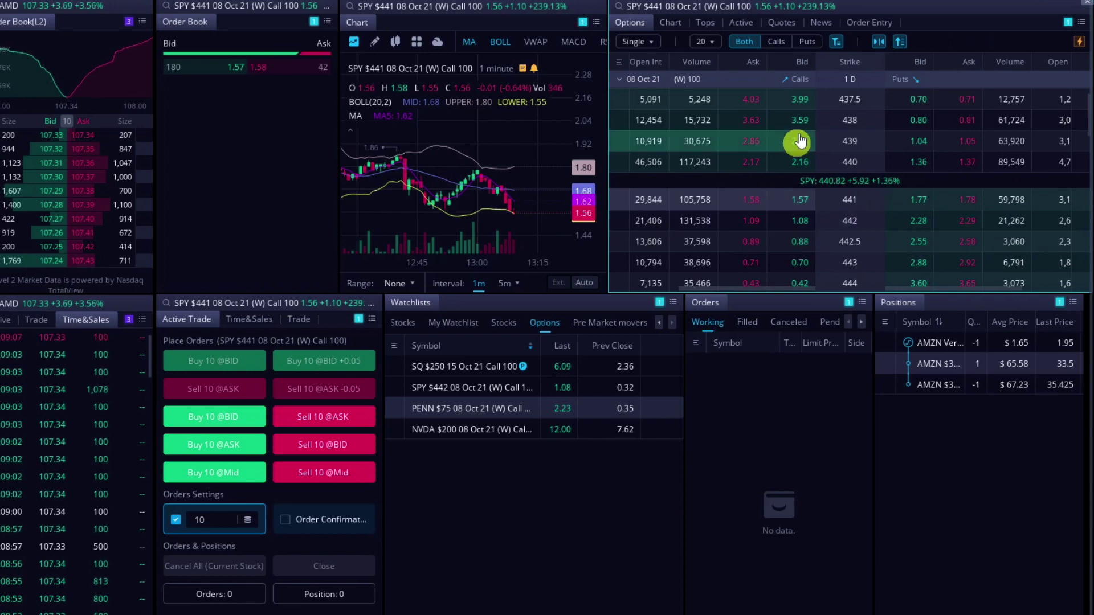
Step: Load SPY into all linked panels
click(682, 5)
text(s)
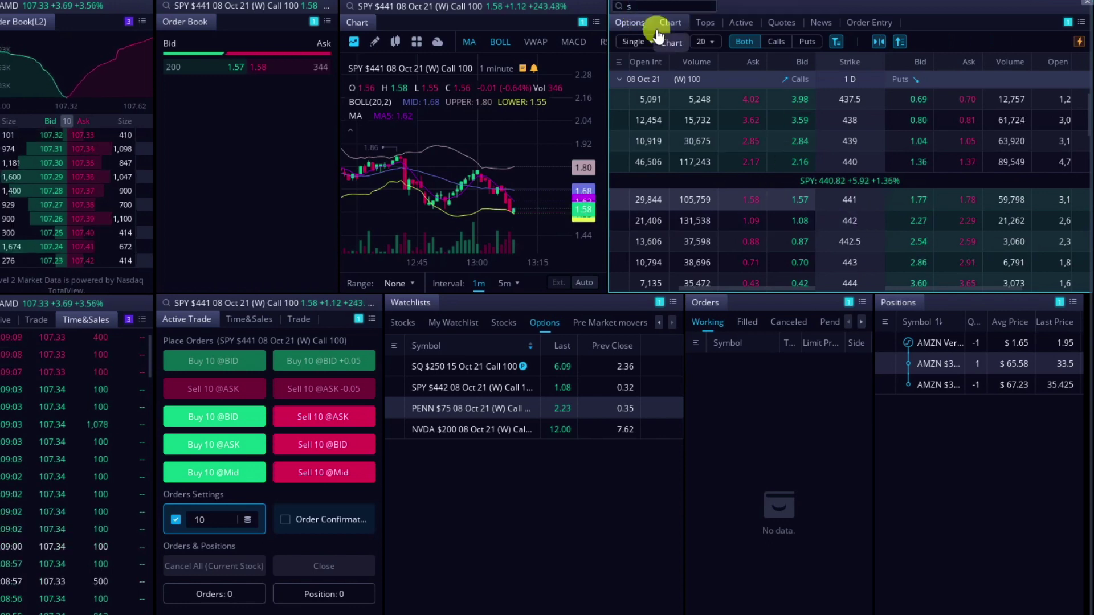
text(py)
key(Return)
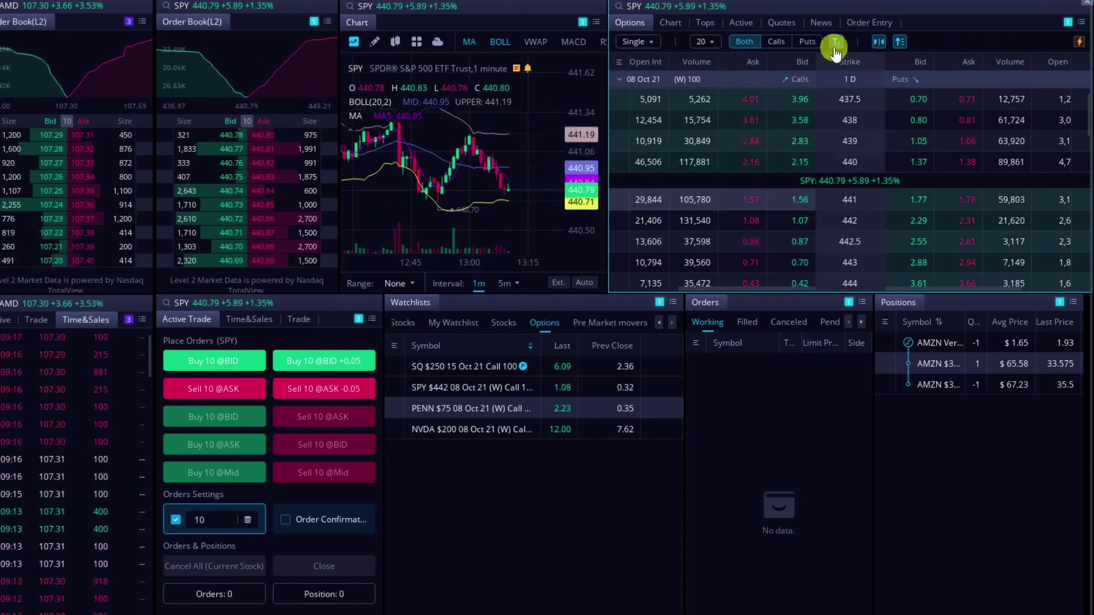
Step: Set the SPY 08 Oct 21 440 call's order side to Buy in the chain
click(801, 166)
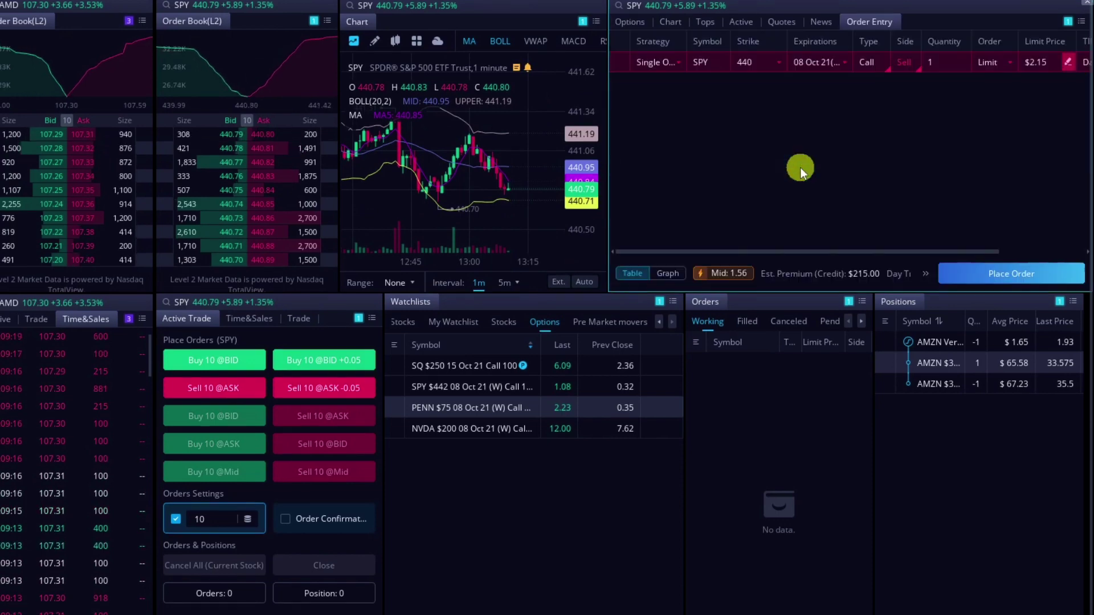
click(630, 21)
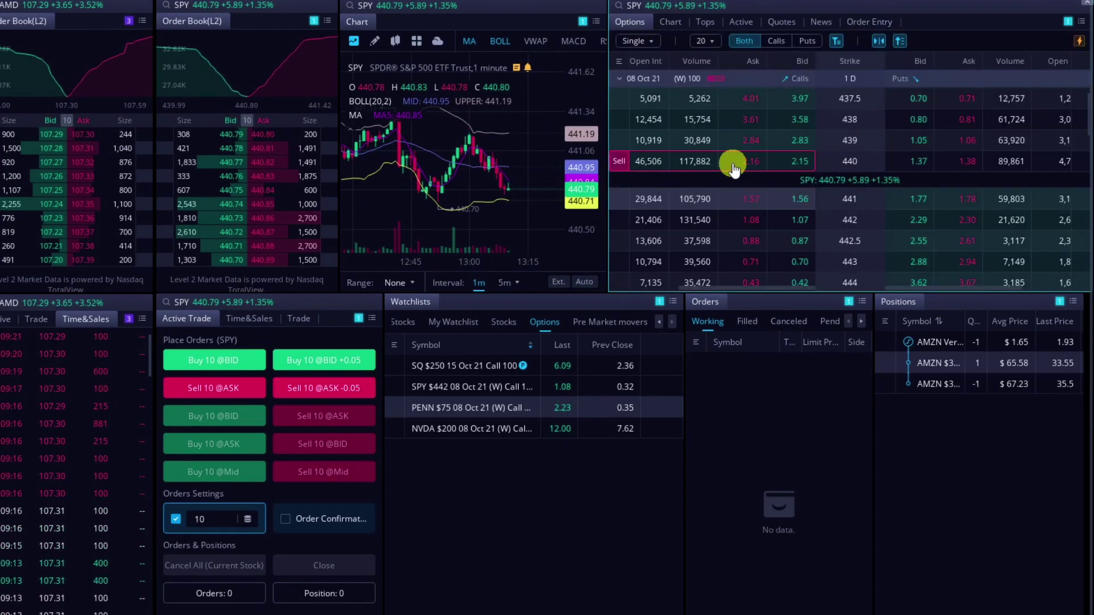
click(747, 164)
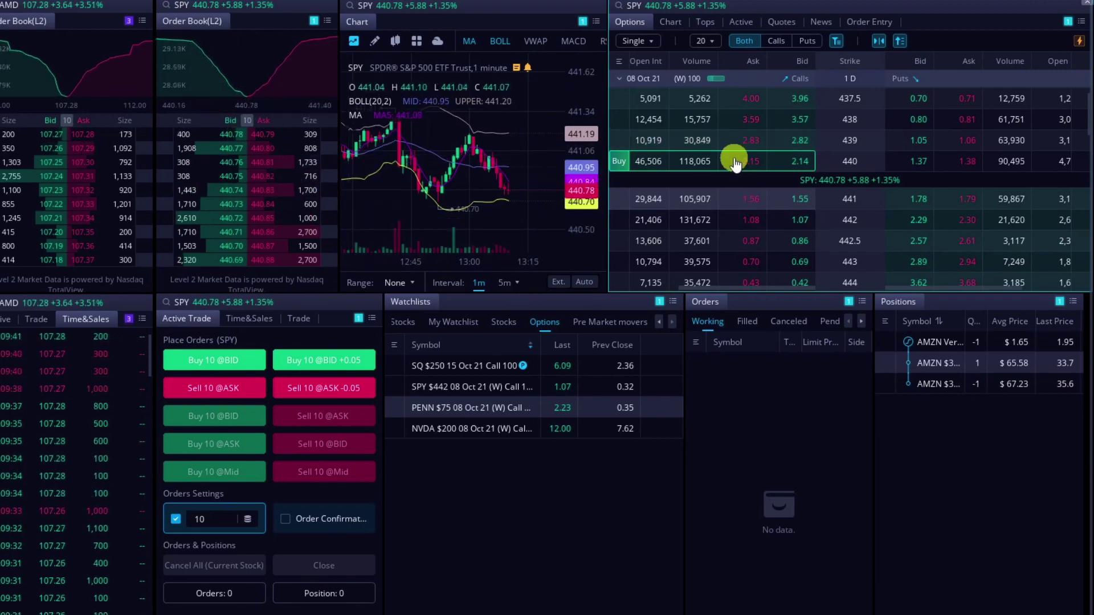
Step: Preview the 439, 440 and 438 calls in the linked panels
click(700, 141)
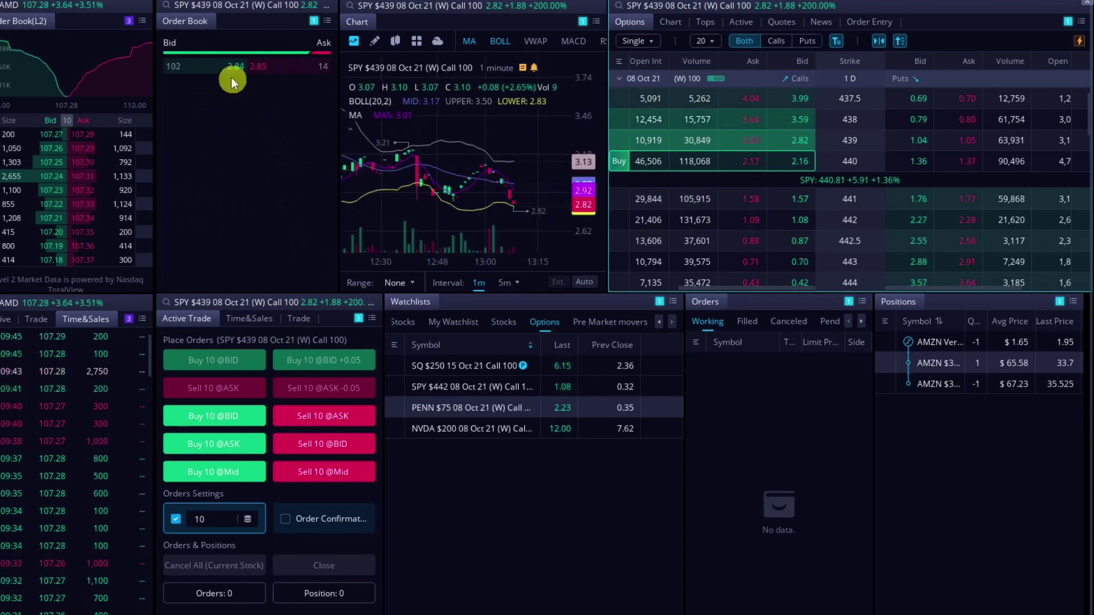
click(659, 161)
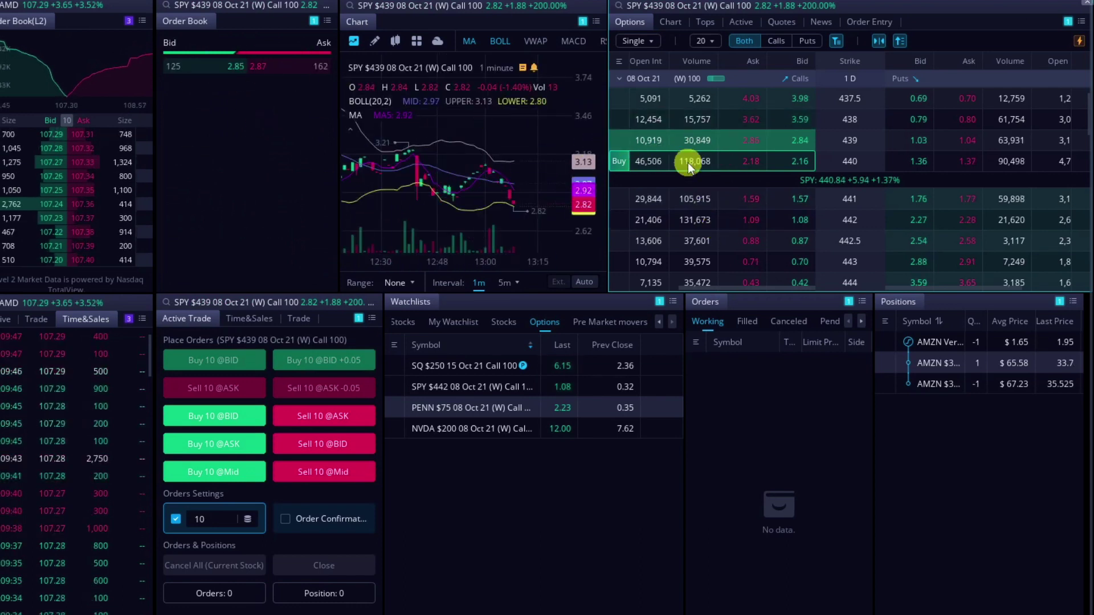
click(644, 122)
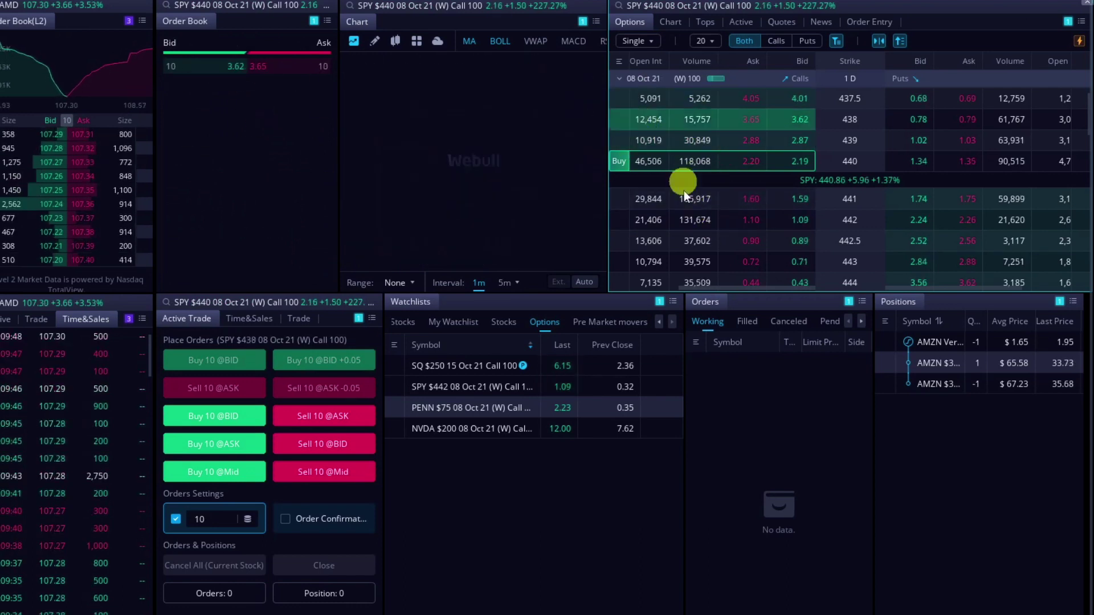
Step: Open the Option Items column settings and close them unchanged with Done
click(620, 61)
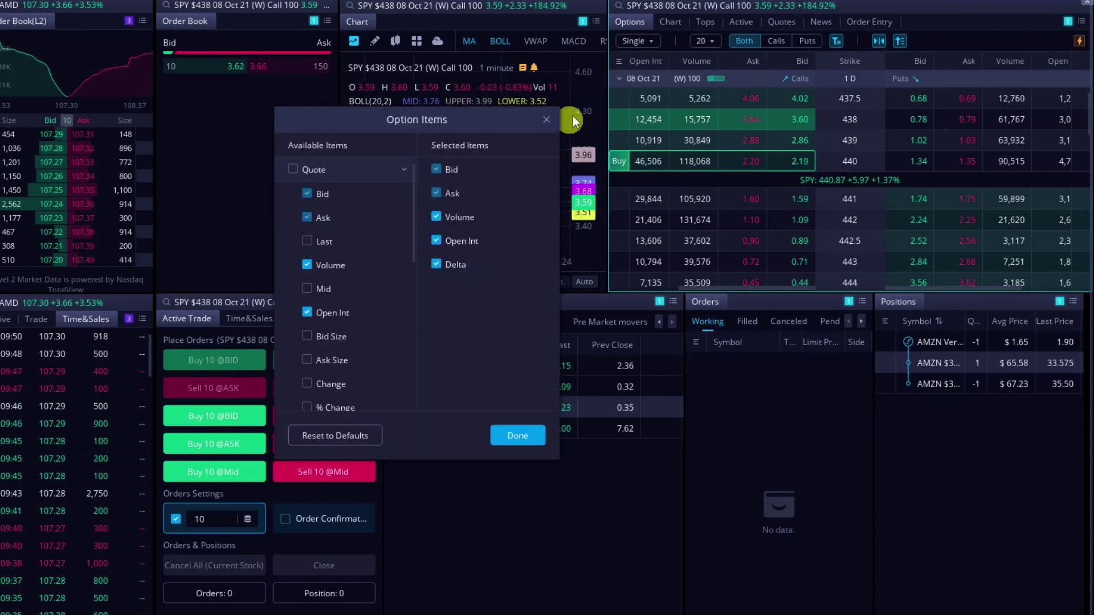
scroll(329, 276, down, 3)
scroll(329, 275, up, 3)
click(509, 456)
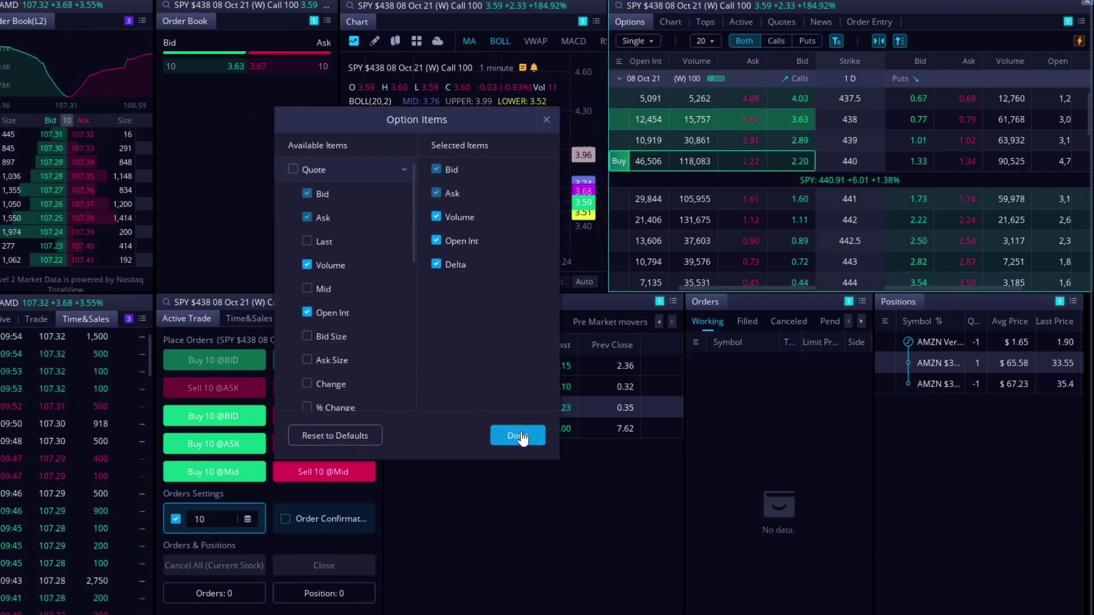
click(518, 437)
scroll(709, 222, up, 2)
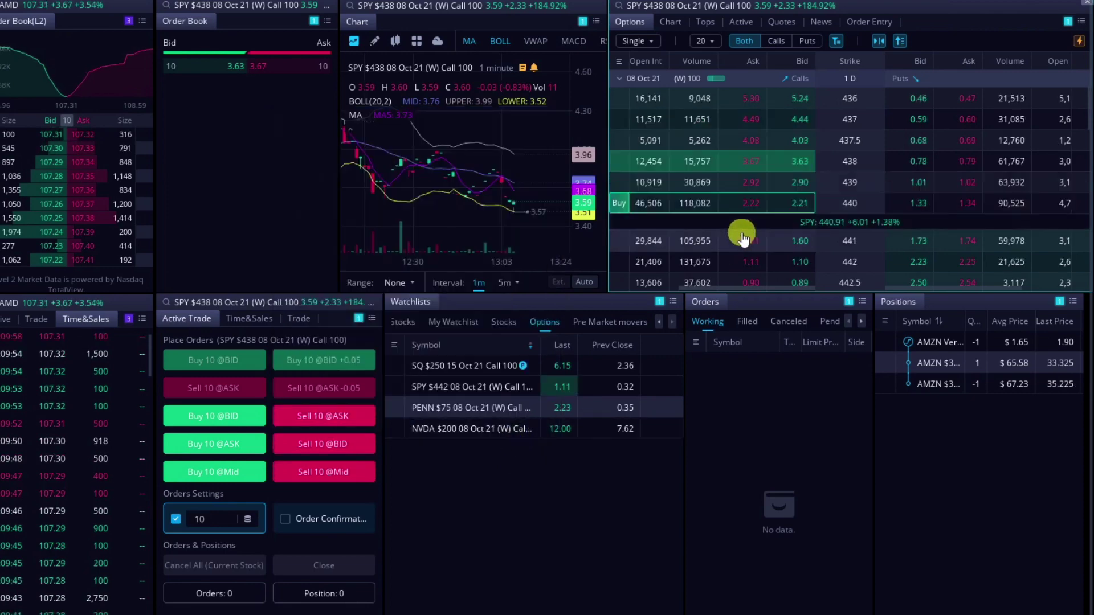
scroll(706, 218, down, 2)
Step: Preview the 442 and 442.5 calls, toggle the 10-contract quantity, then load the 441 call
click(696, 220)
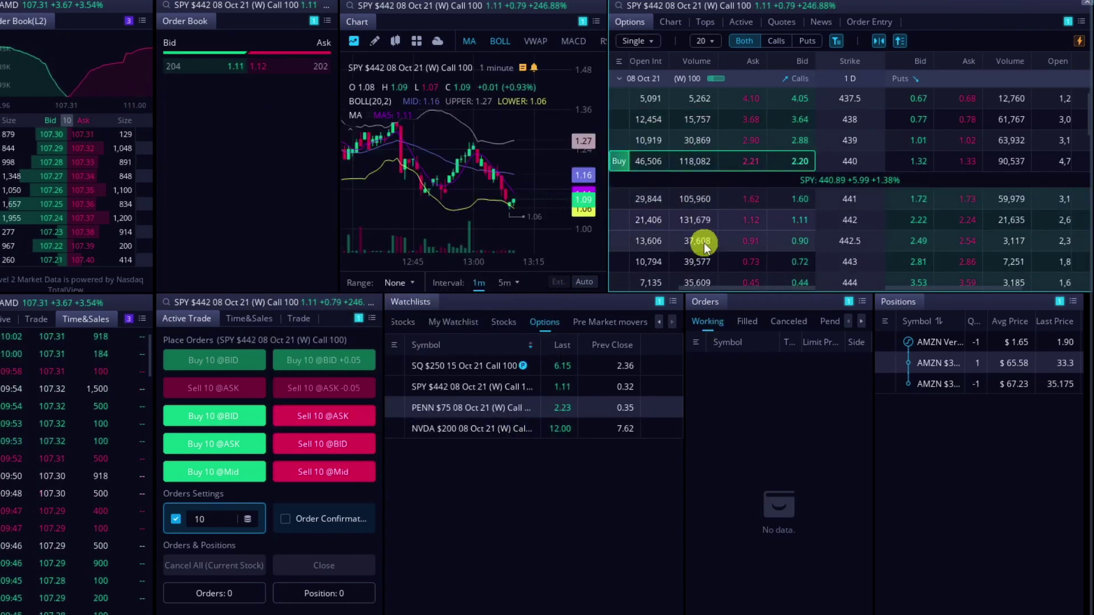
click(703, 243)
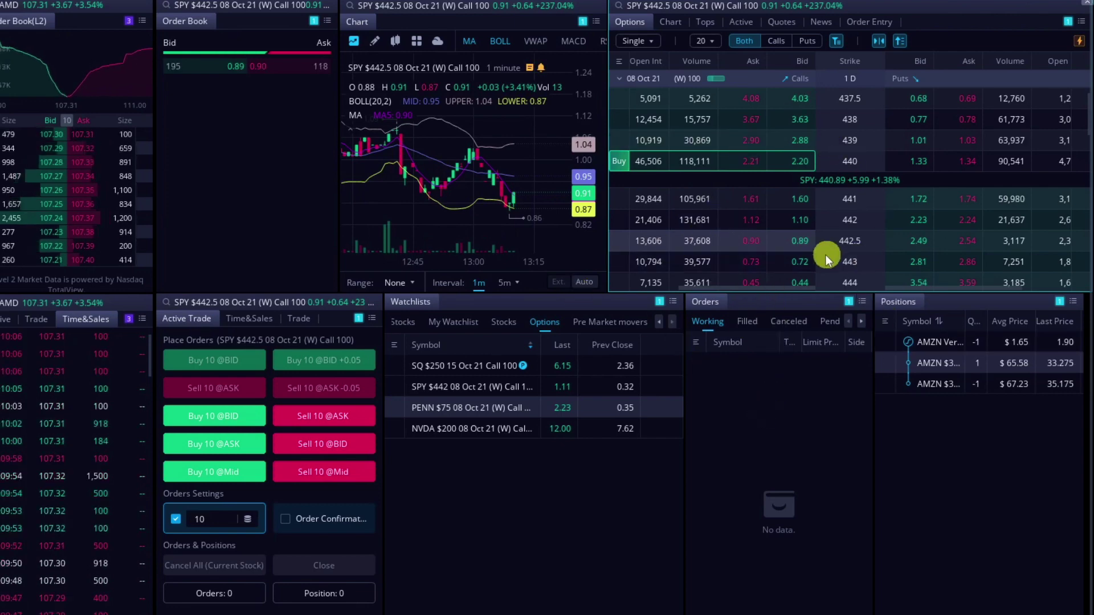
click(677, 221)
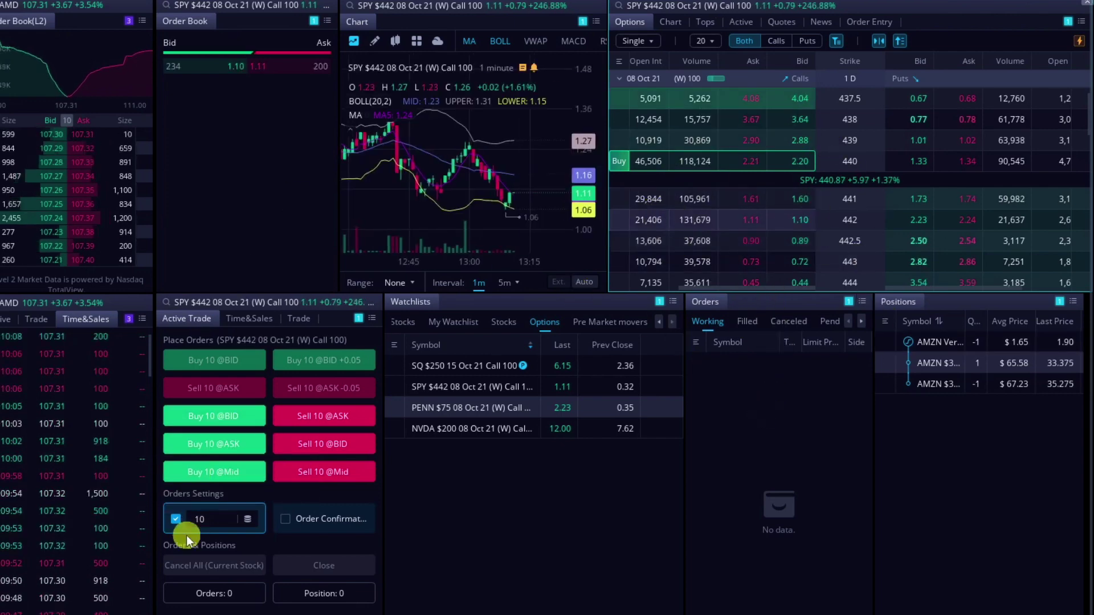
click(176, 519)
click(176, 520)
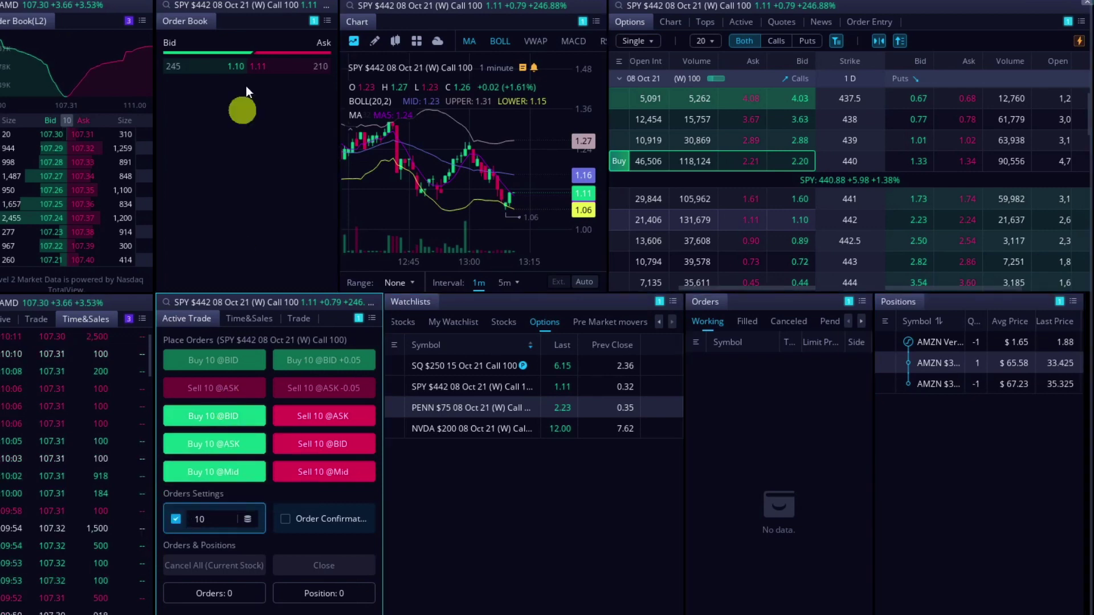
click(700, 200)
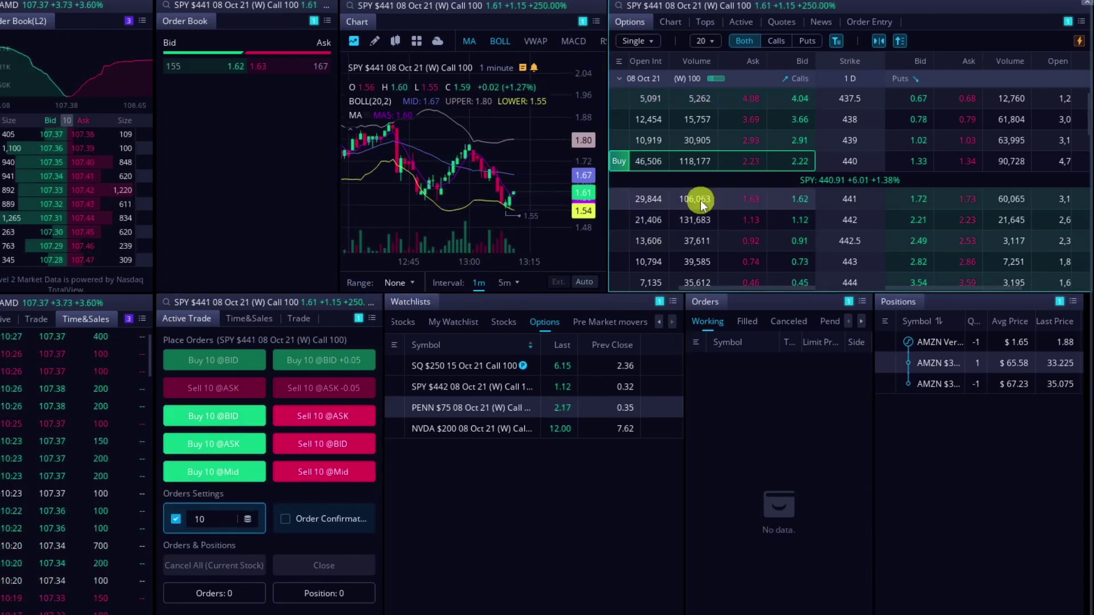
Step: Add the SPY 441 call to the Options watchlist, then preview PENN, NVDA and SPY 441 from it
right_click(696, 198)
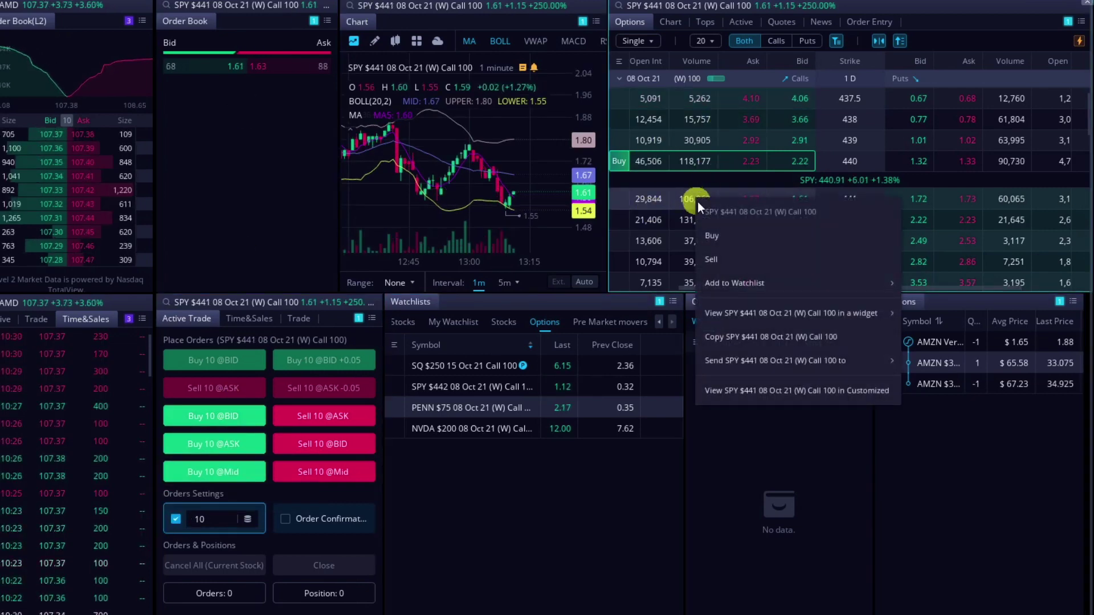
mouse_move(811, 286)
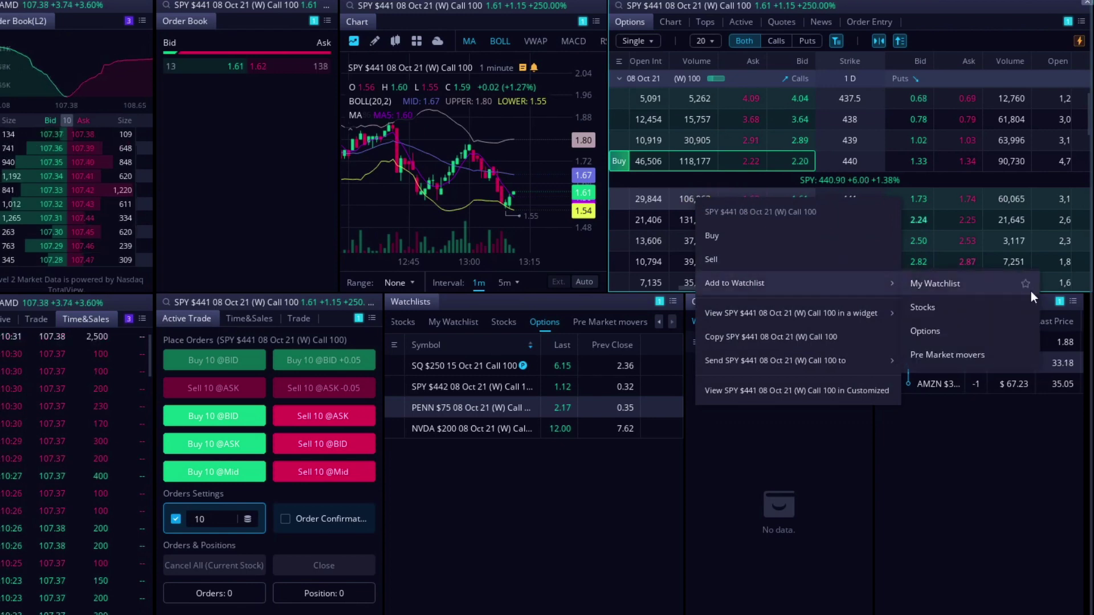
click(967, 335)
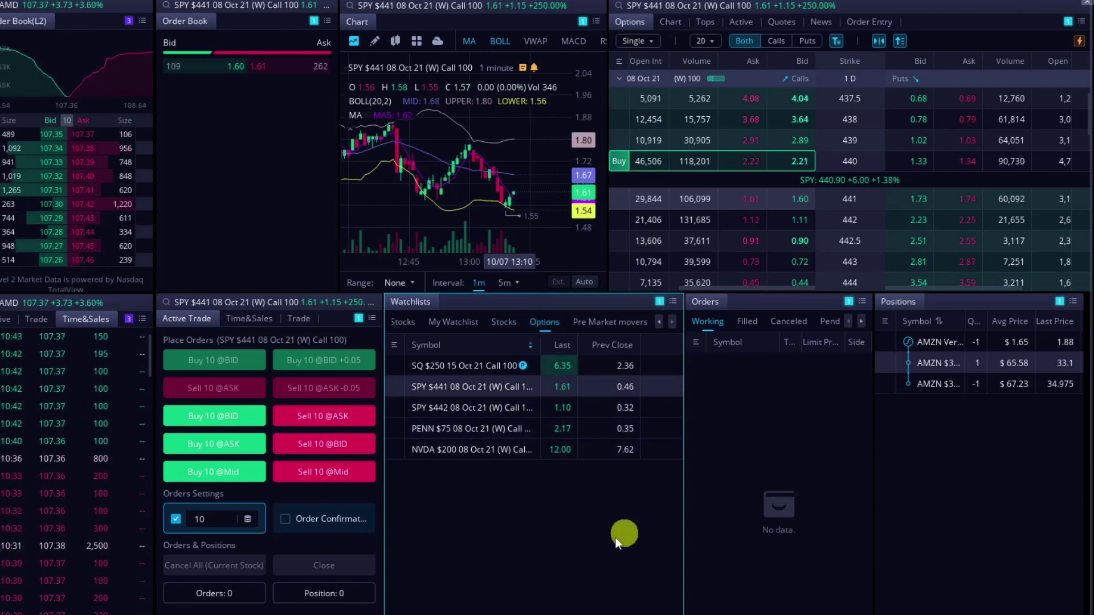
click(448, 427)
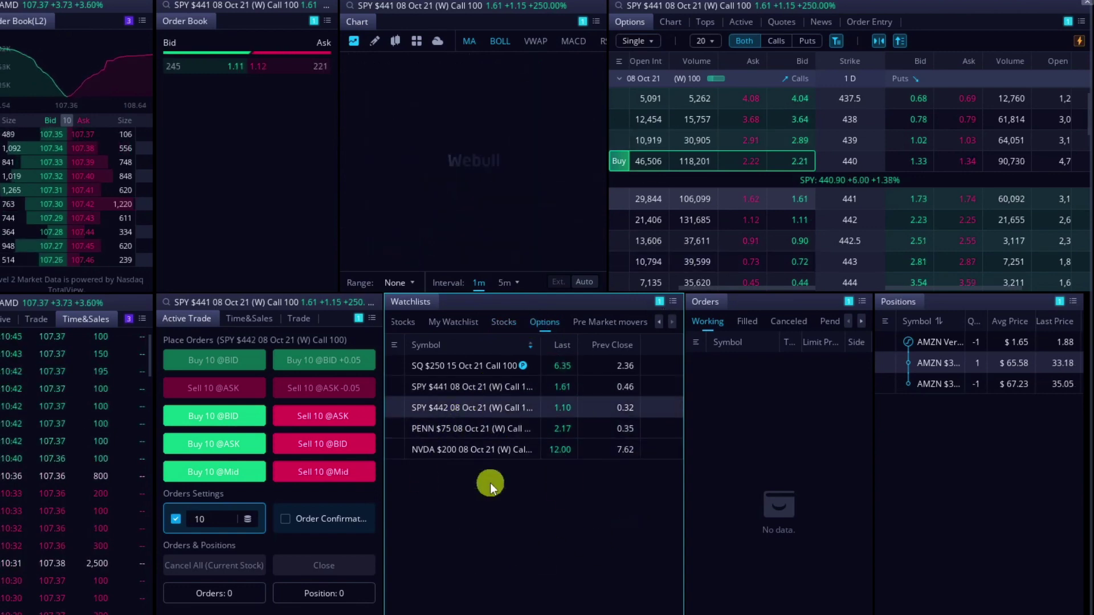
click(498, 450)
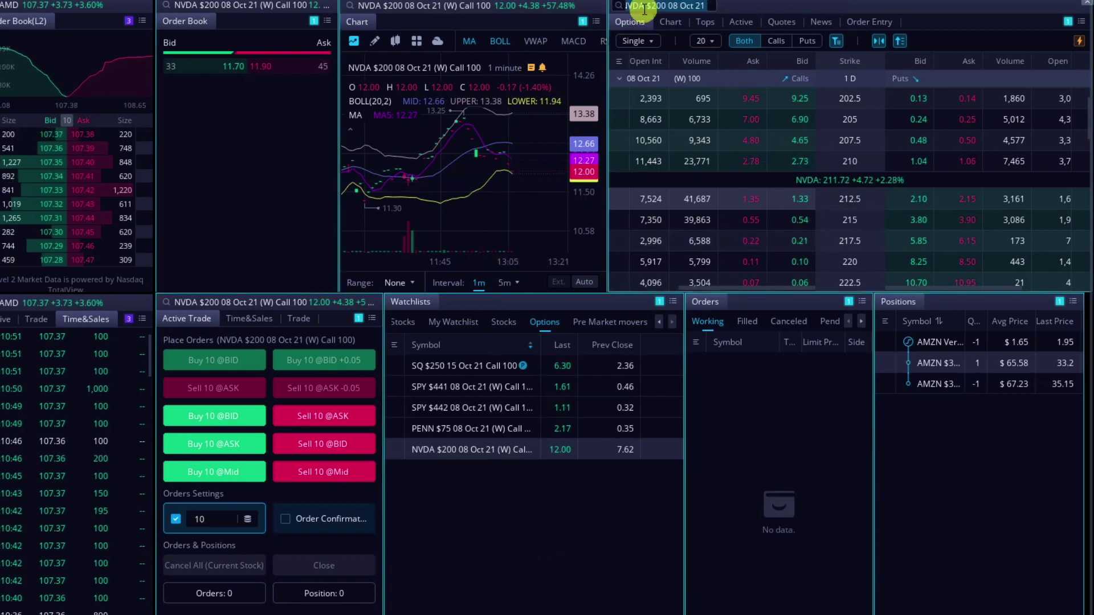
click(430, 388)
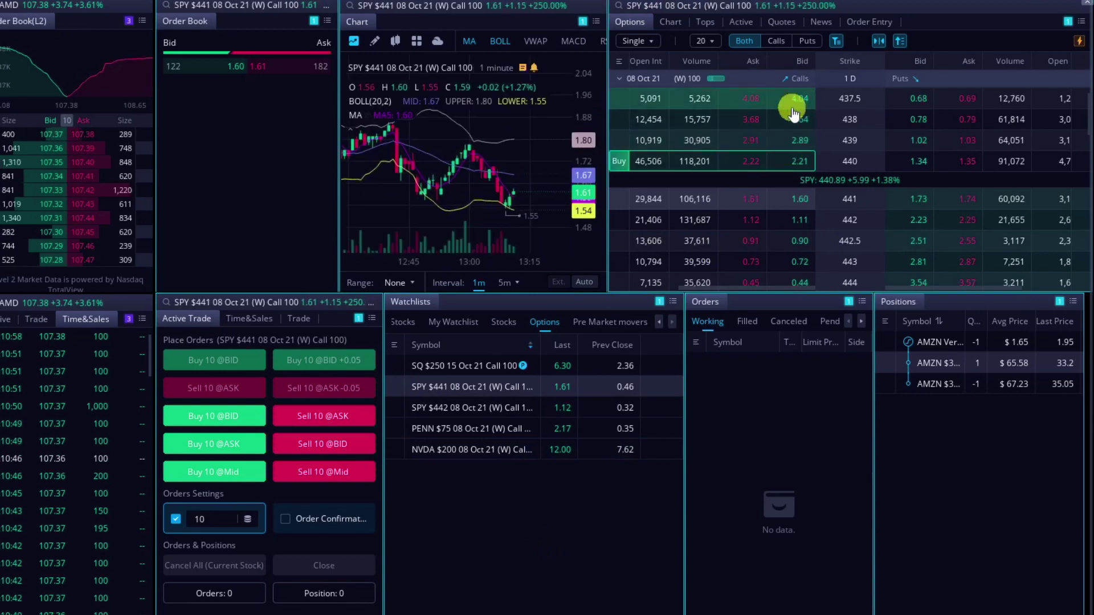
Step: Load the SPY 08 Oct 21 442.5 call into the linked panels
scroll(799, 199, down, 2)
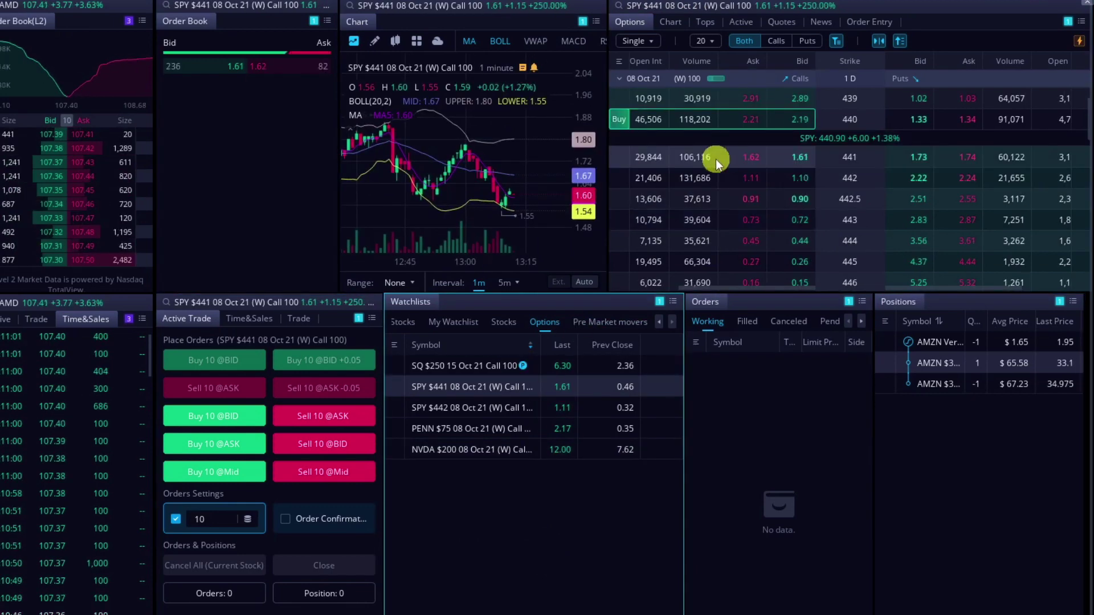
click(673, 199)
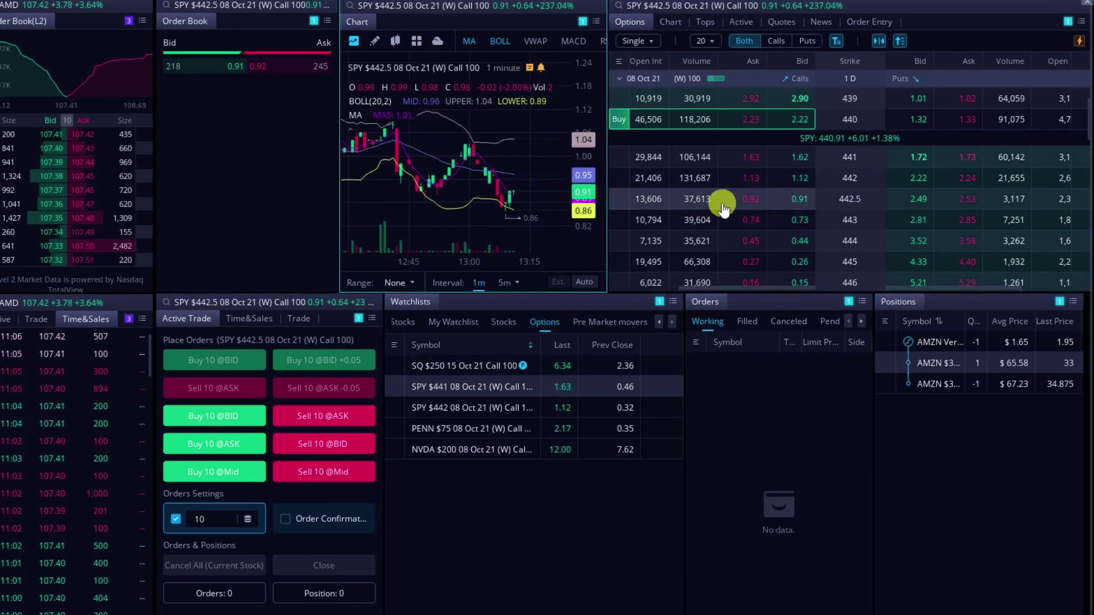
right_click(686, 199)
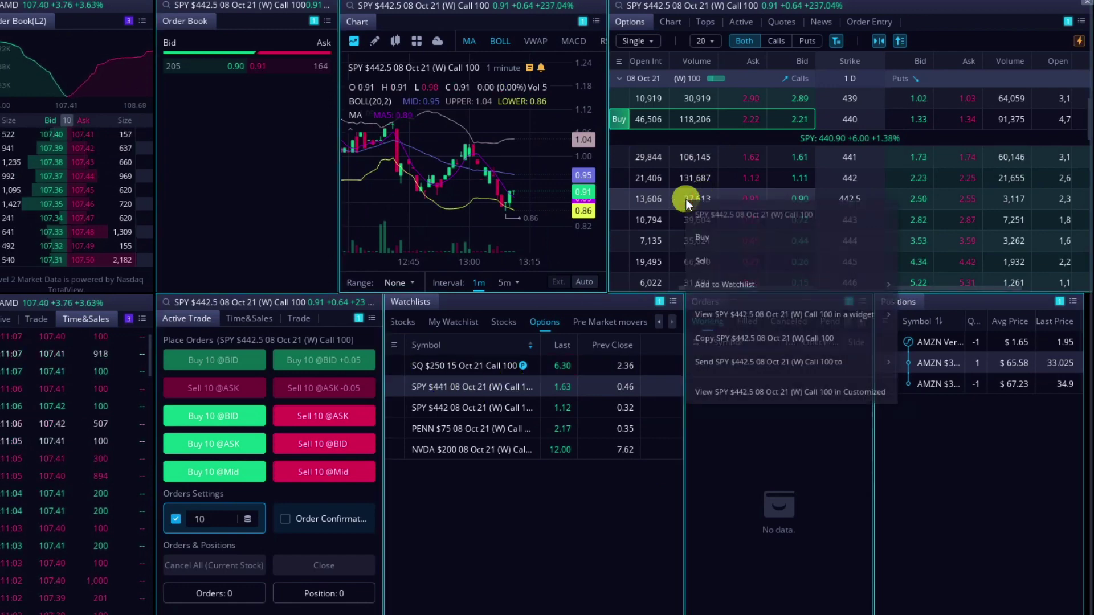
mouse_move(814, 294)
click(586, 501)
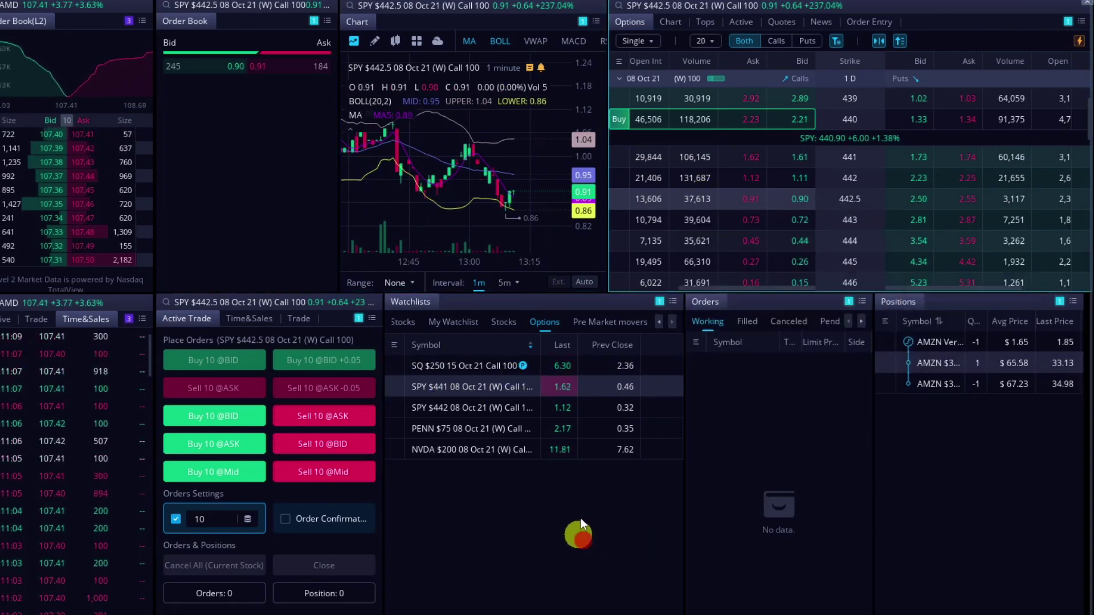
click(723, 205)
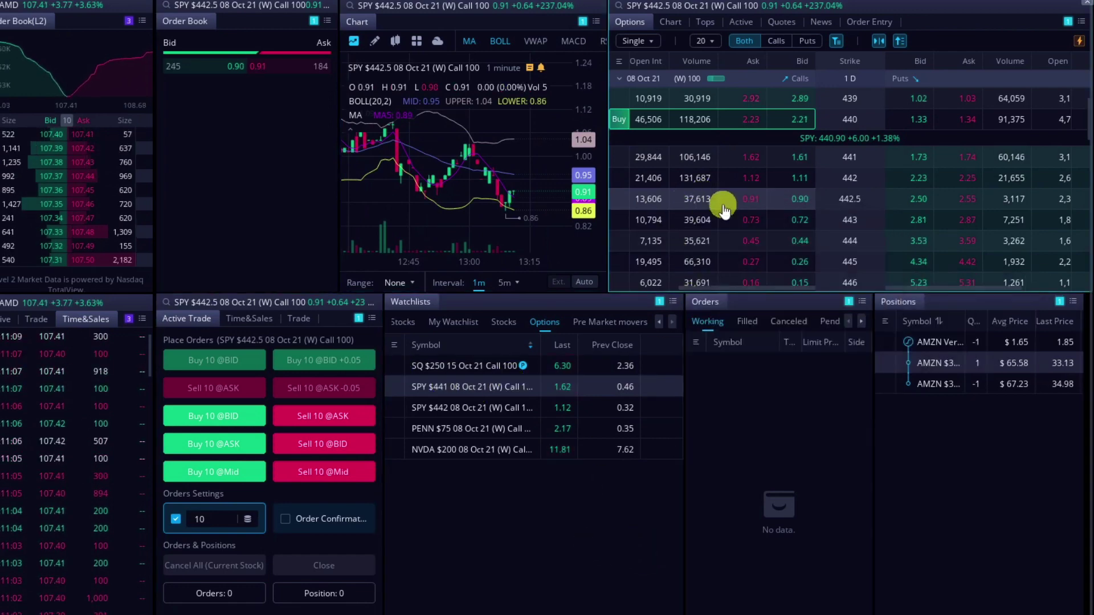
Step: Review Buy Customized settings, drop the fixed 10-contract quantity, and tick Order Confirmation
click(376, 325)
click(407, 336)
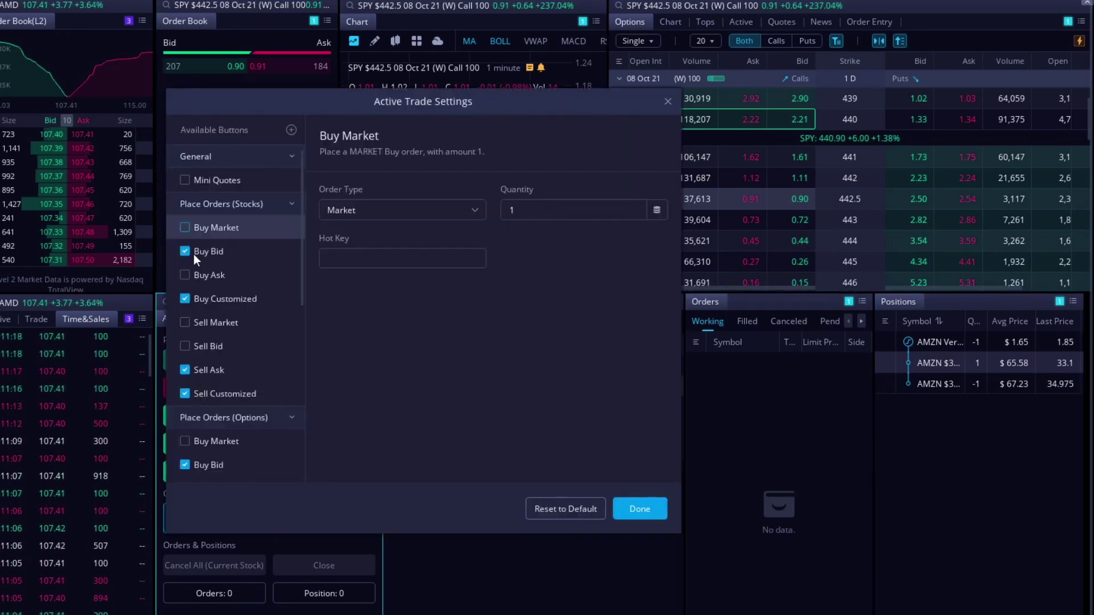
scroll(240, 342, down, 3)
click(244, 380)
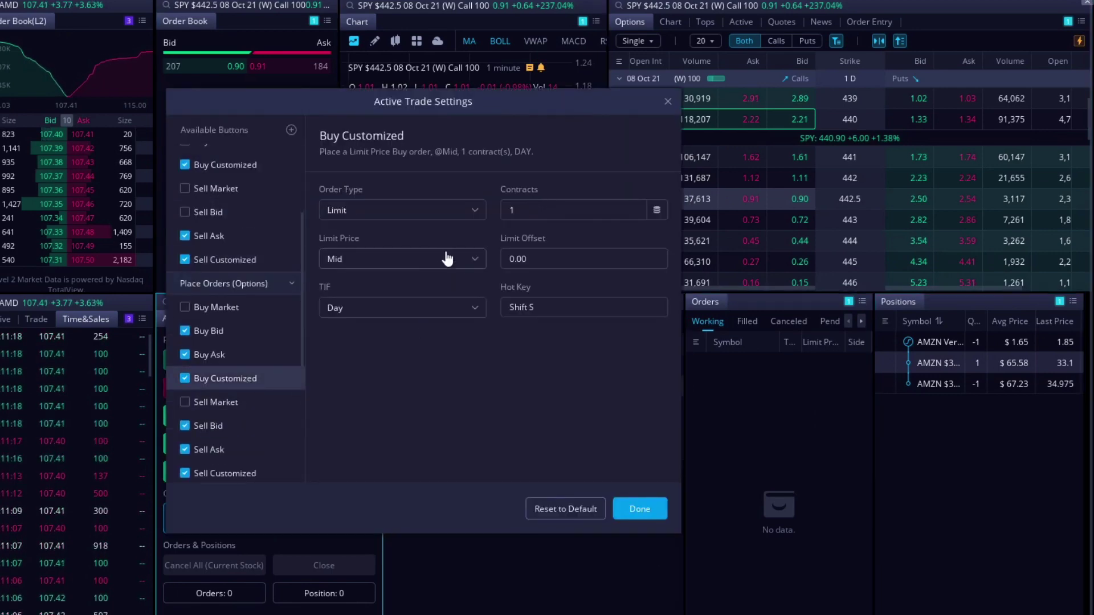
click(633, 513)
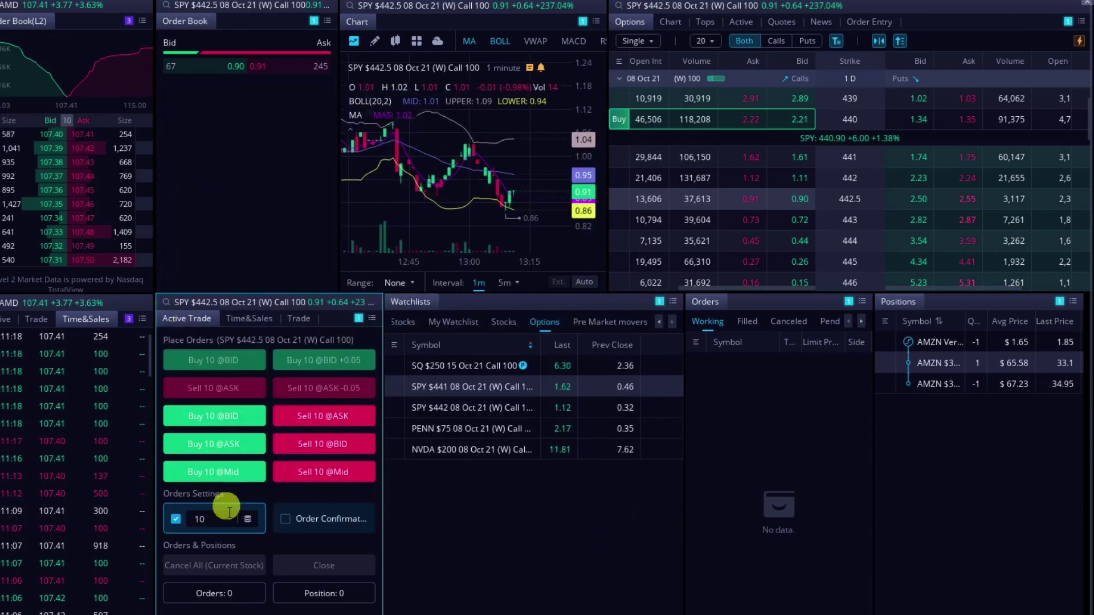
click(176, 519)
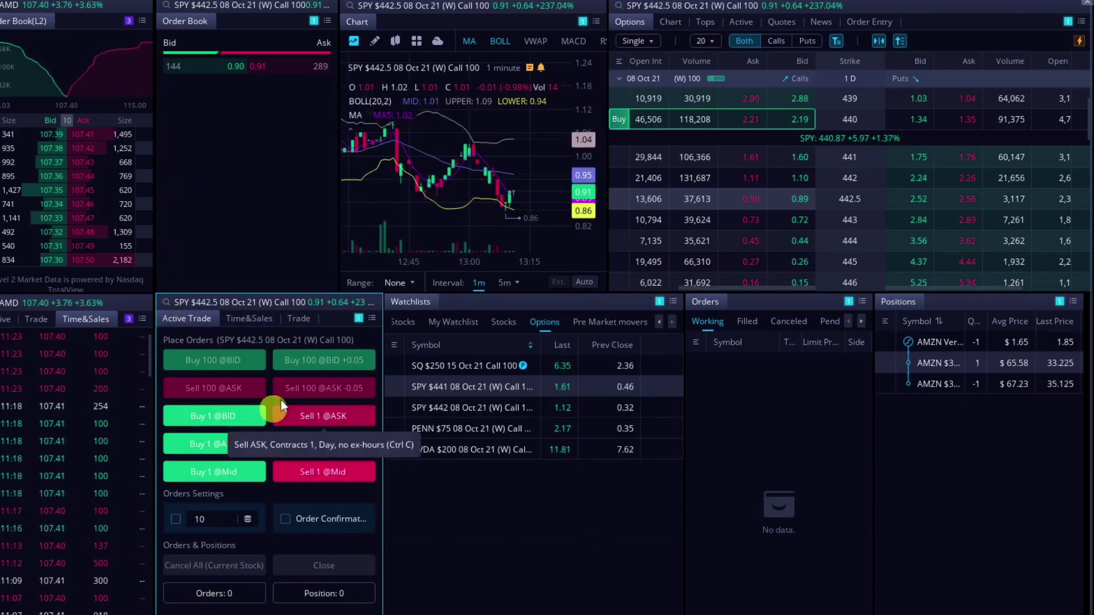
click(285, 520)
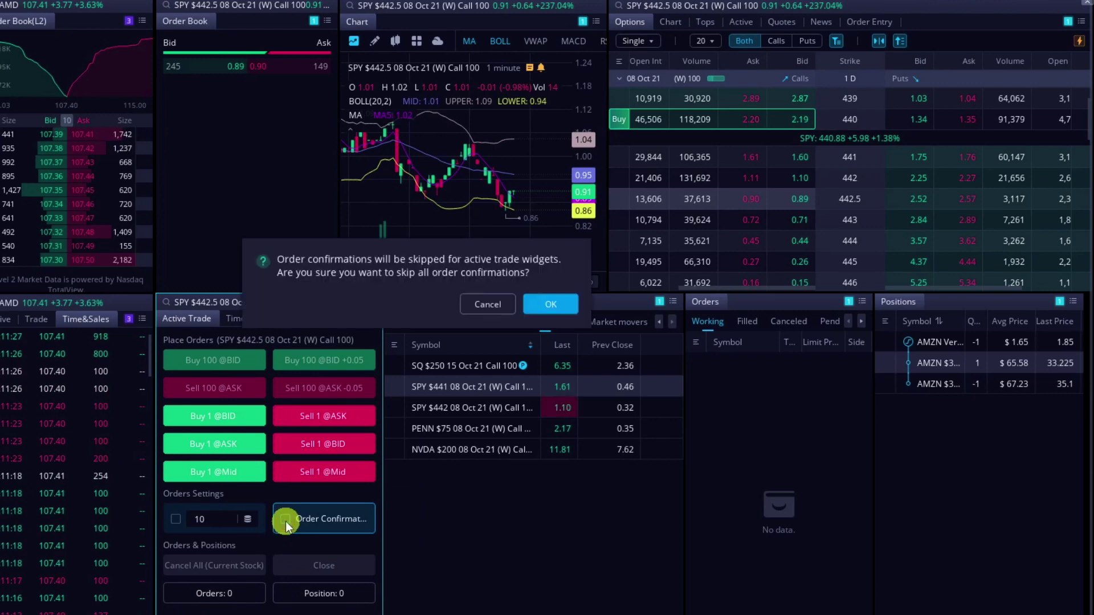
Step: Turn off order confirmations and place a limit buy for 1 SPY 442.5 call at the 0.91 bid
click(550, 305)
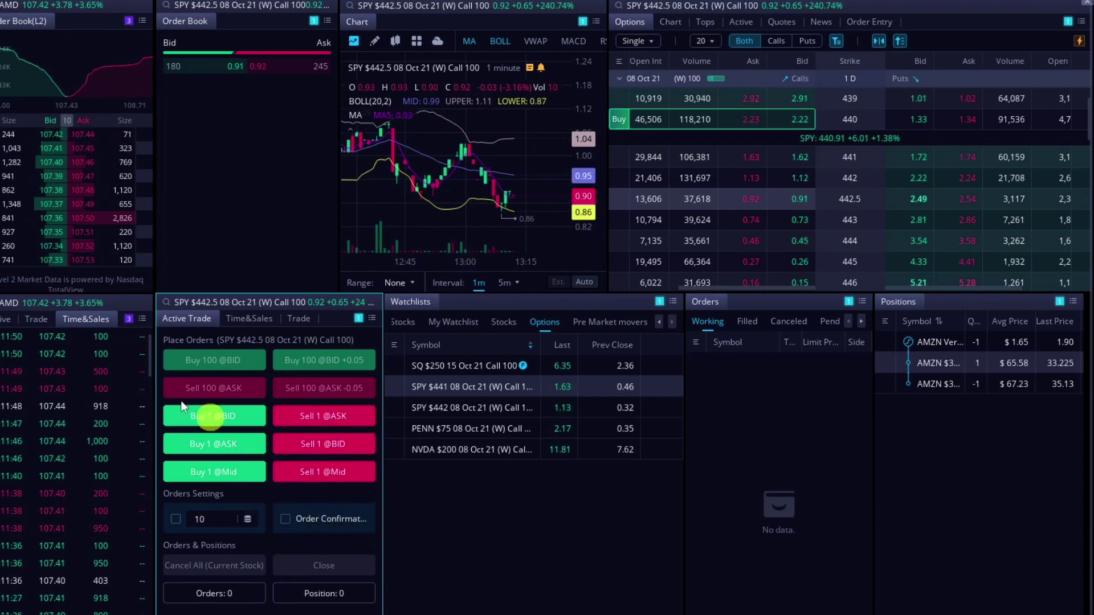
click(229, 421)
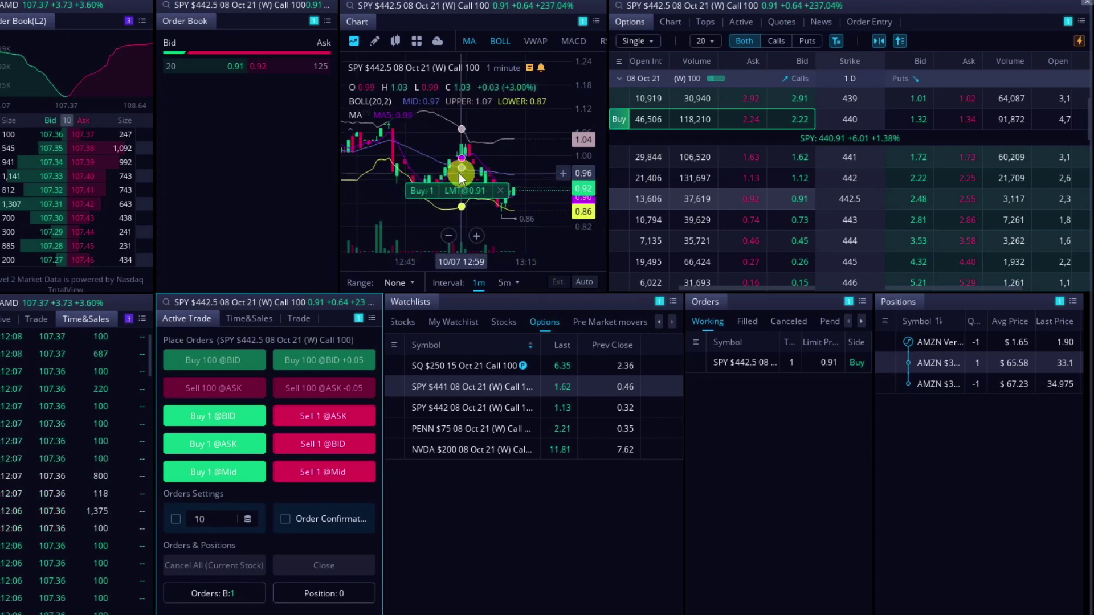
Step: Drag the chart's buy order line to 0.86, then back up to a 0.87 limit
drag(454, 197, 462, 230)
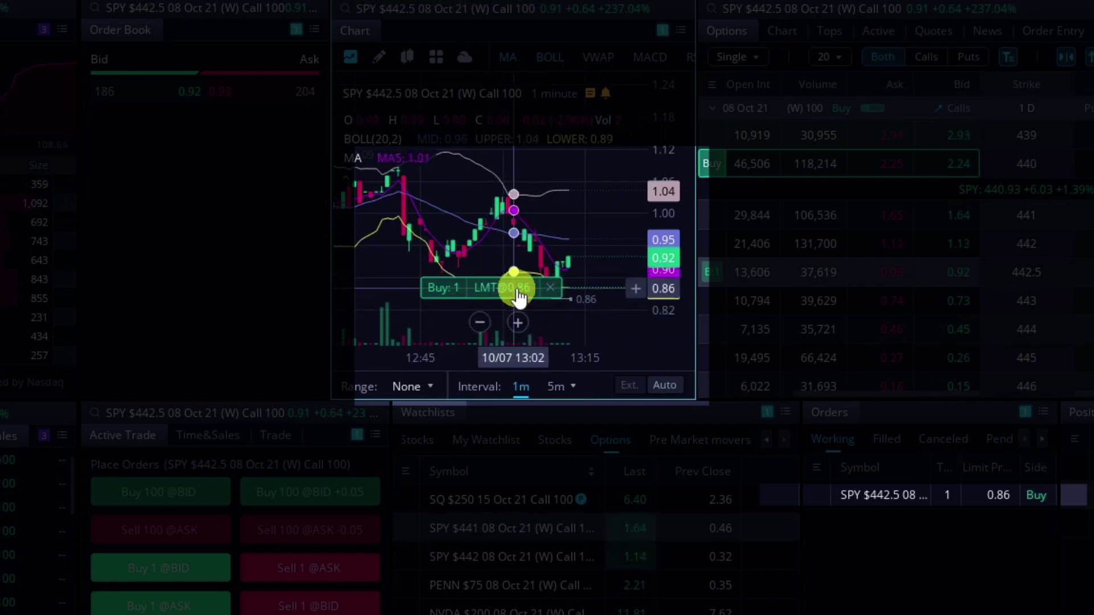
drag(486, 297, 489, 285)
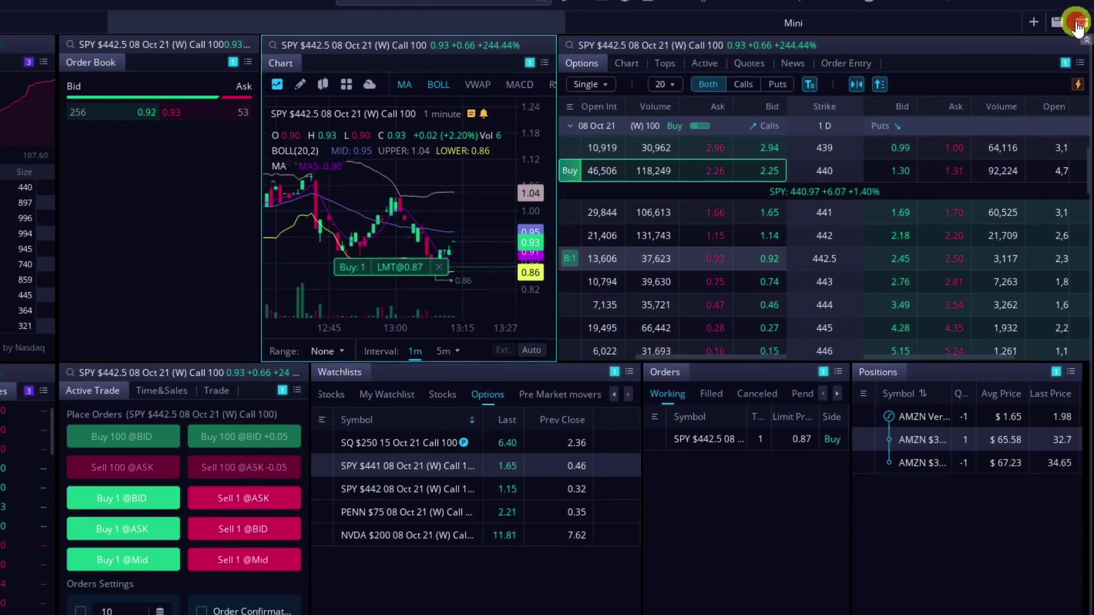
Step: Add a Price Ladder widget from the Trade gallery and link it to the SPY call
click(1082, 22)
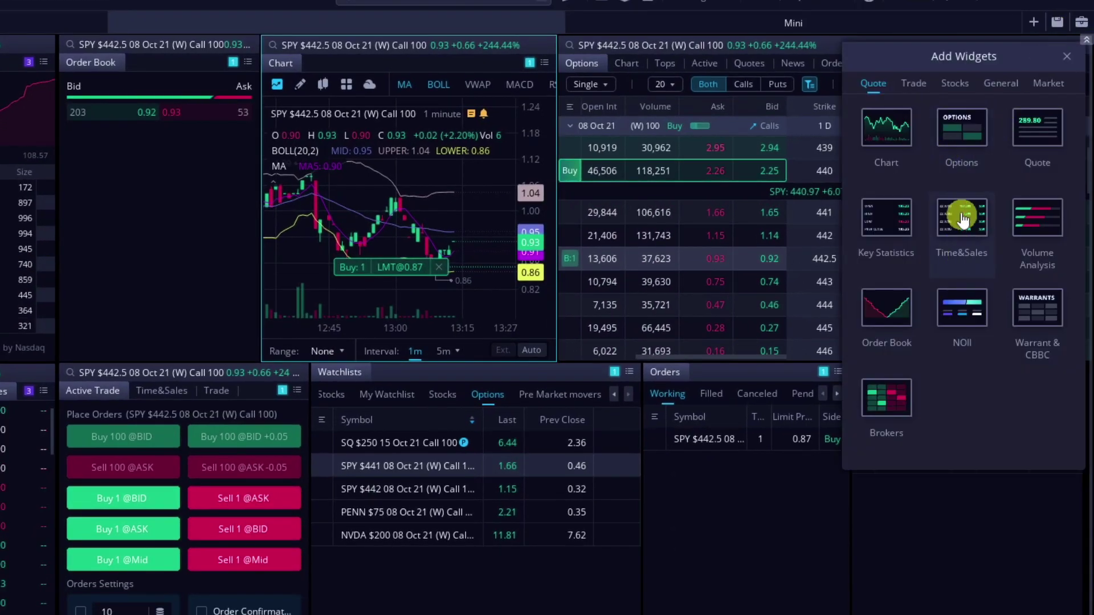
click(913, 83)
click(1038, 310)
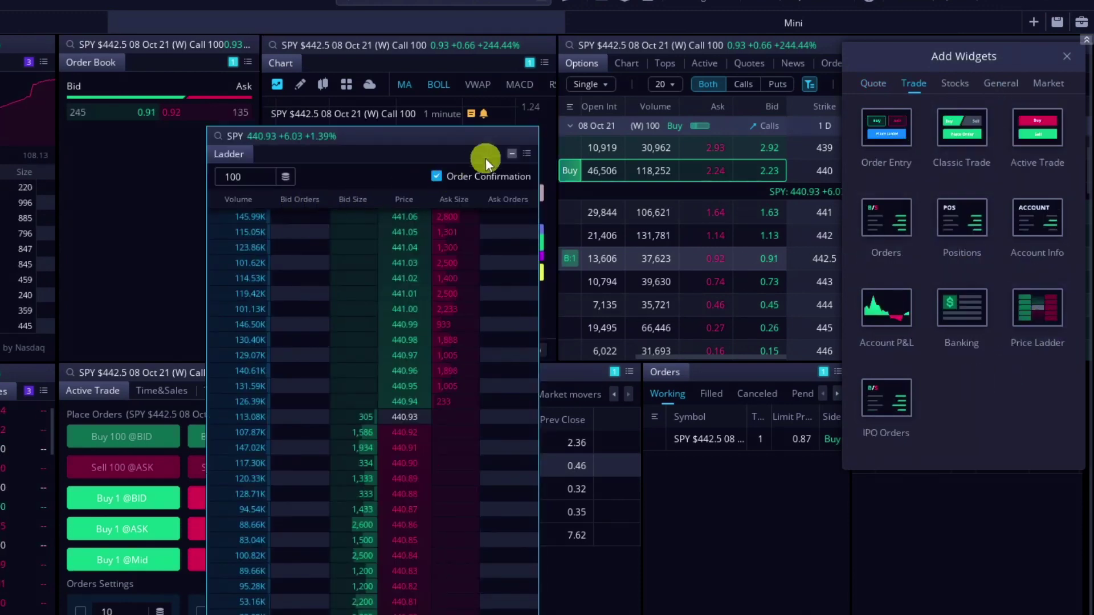
click(507, 157)
click(573, 234)
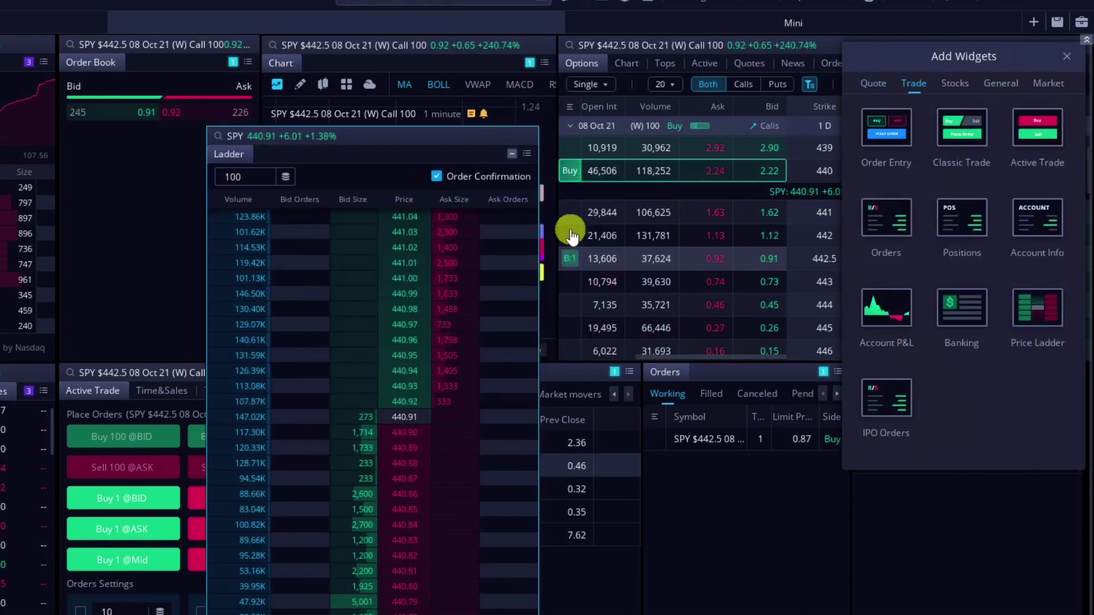
Step: Try placing buy orders at several ladder price levels, dismissing each not-available message
click(354, 378)
click(359, 513)
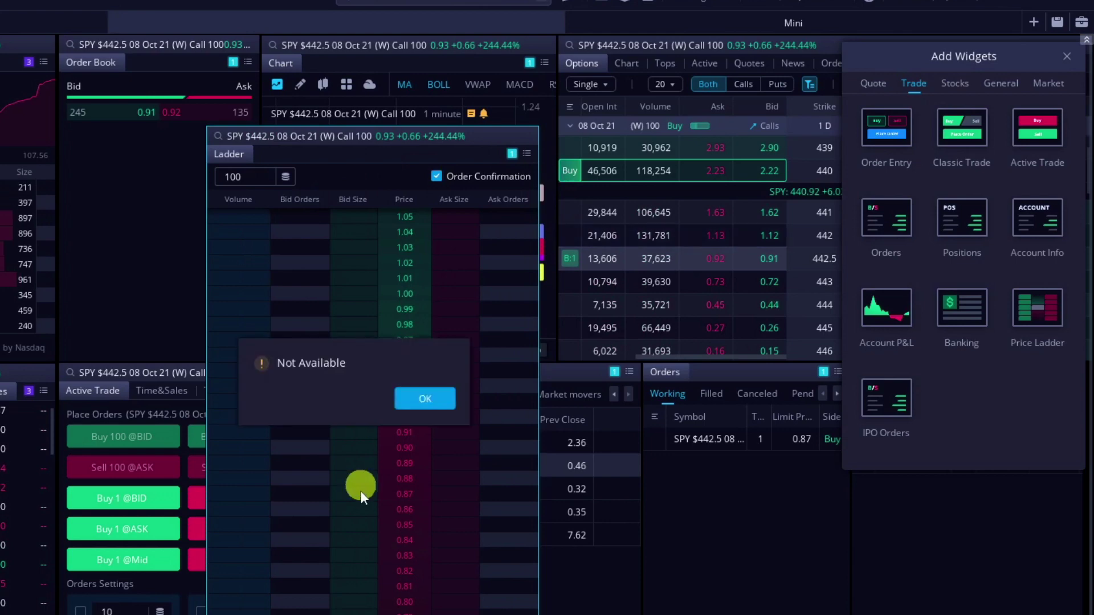
click(426, 400)
click(366, 476)
click(520, 538)
click(383, 586)
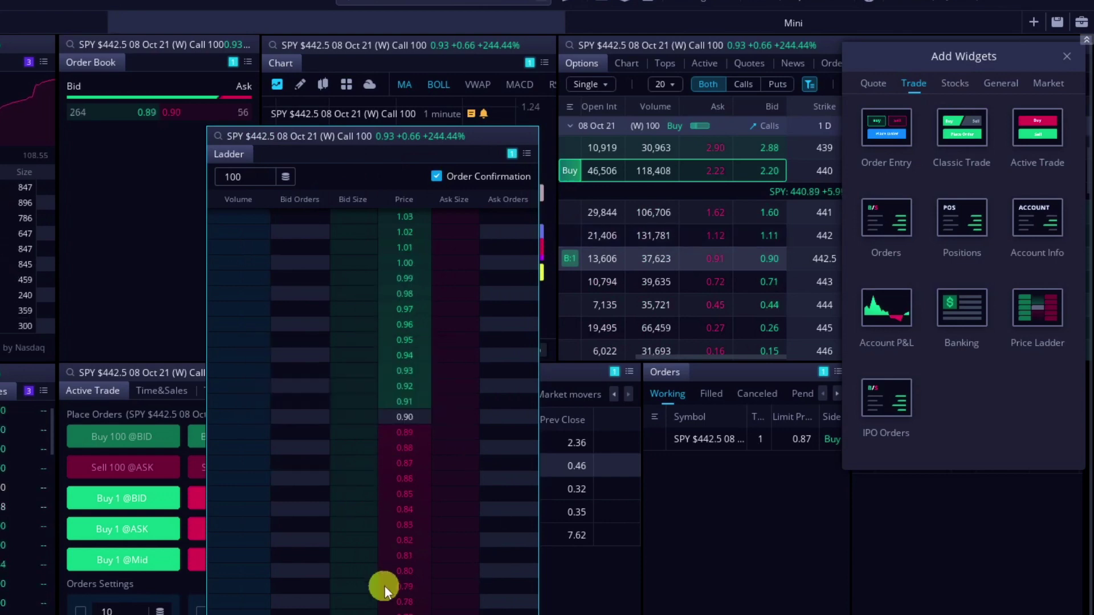
click(434, 469)
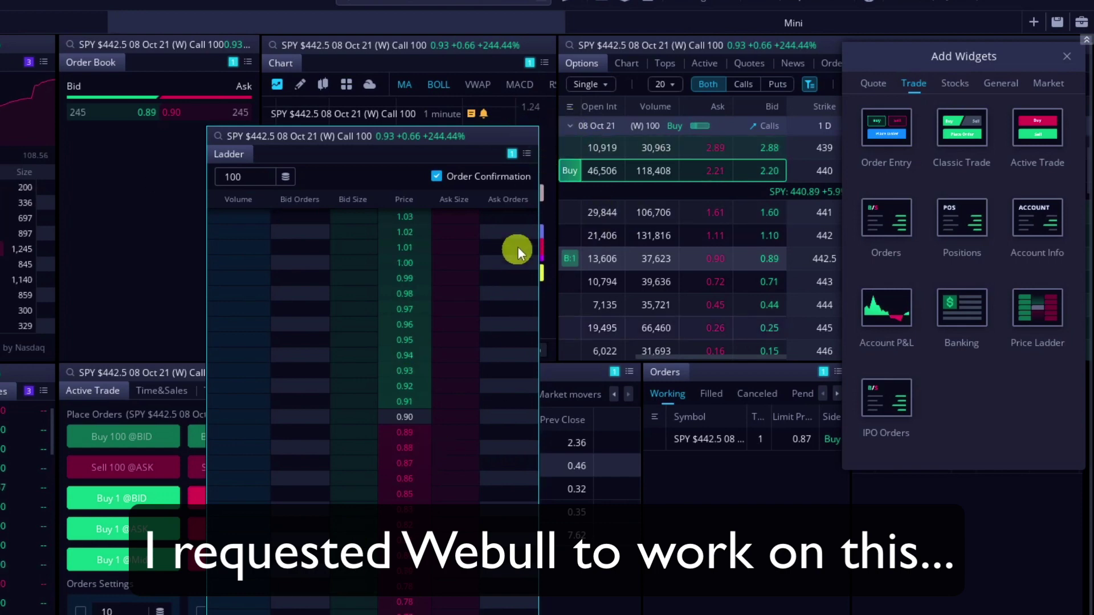
Step: Detach the Price Ladder and drag the buy order line down toward 0.84
click(526, 153)
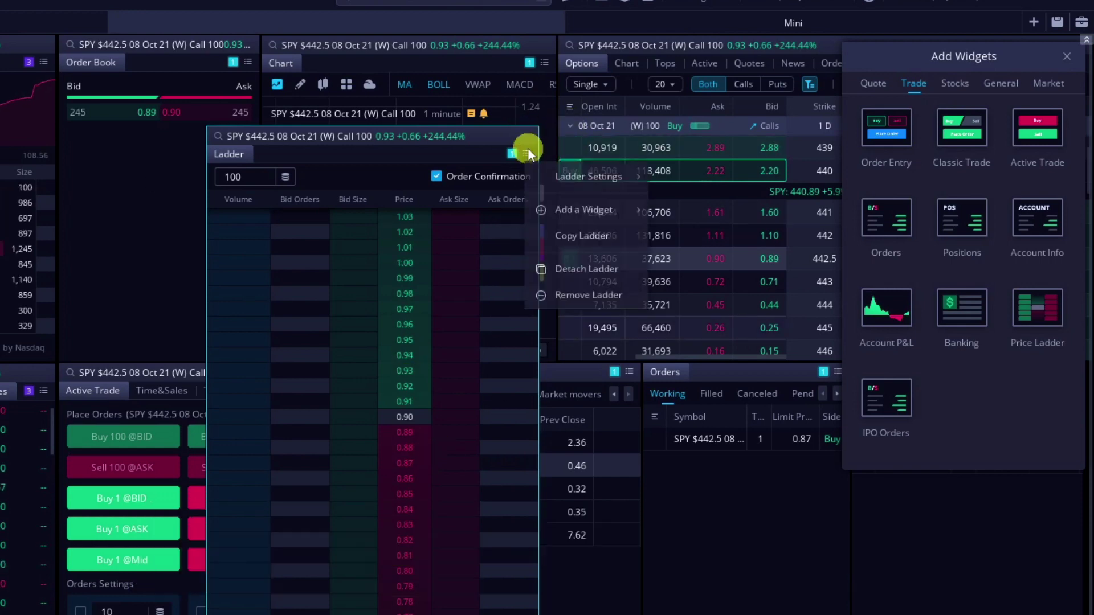
click(610, 271)
drag(366, 276, 402, 288)
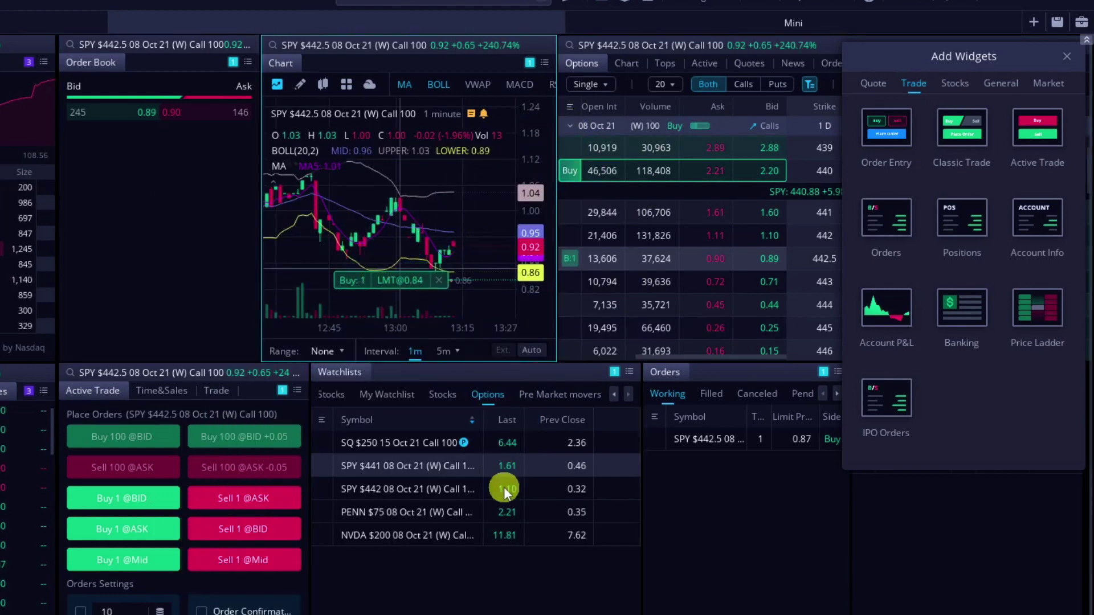
Step: Settle the buy order at 0.84, close the widget gallery, and review its Modify details unchanged
drag(532, 245, 536, 230)
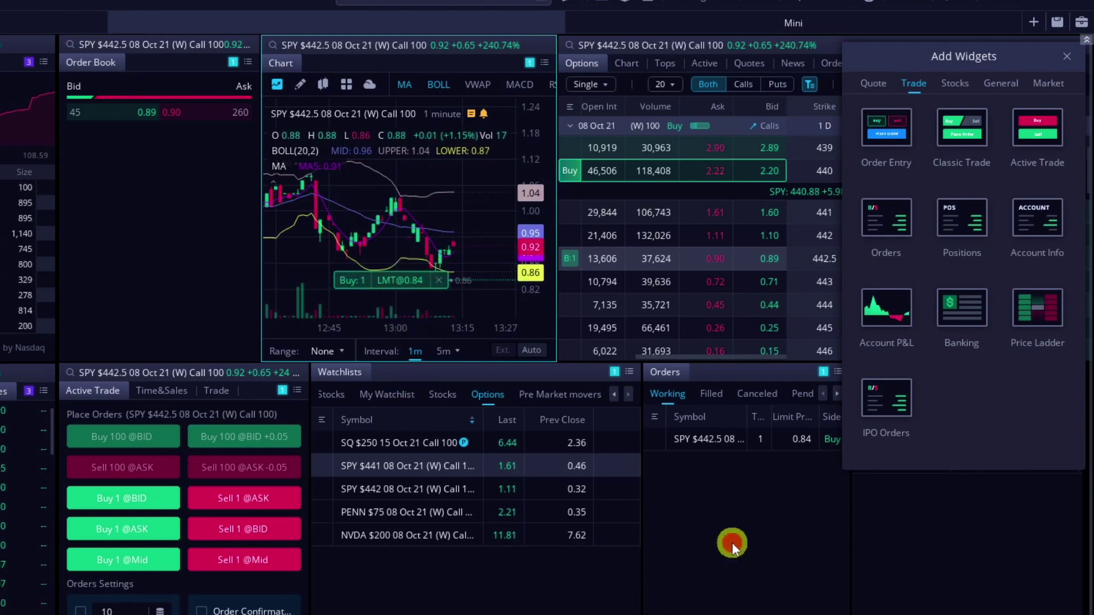
click(1073, 58)
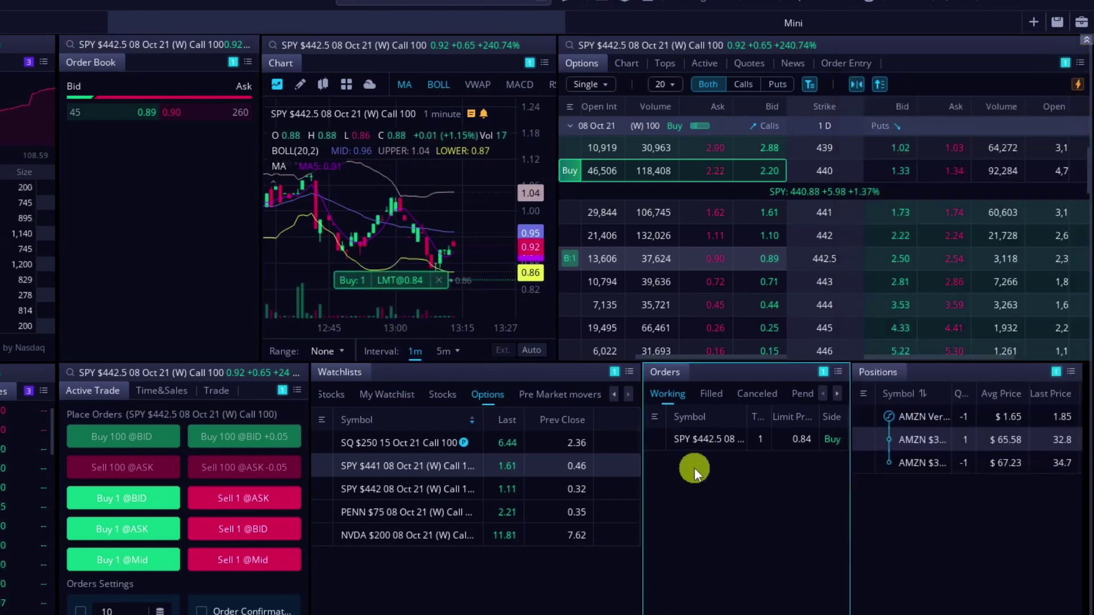
right_click(709, 434)
click(753, 450)
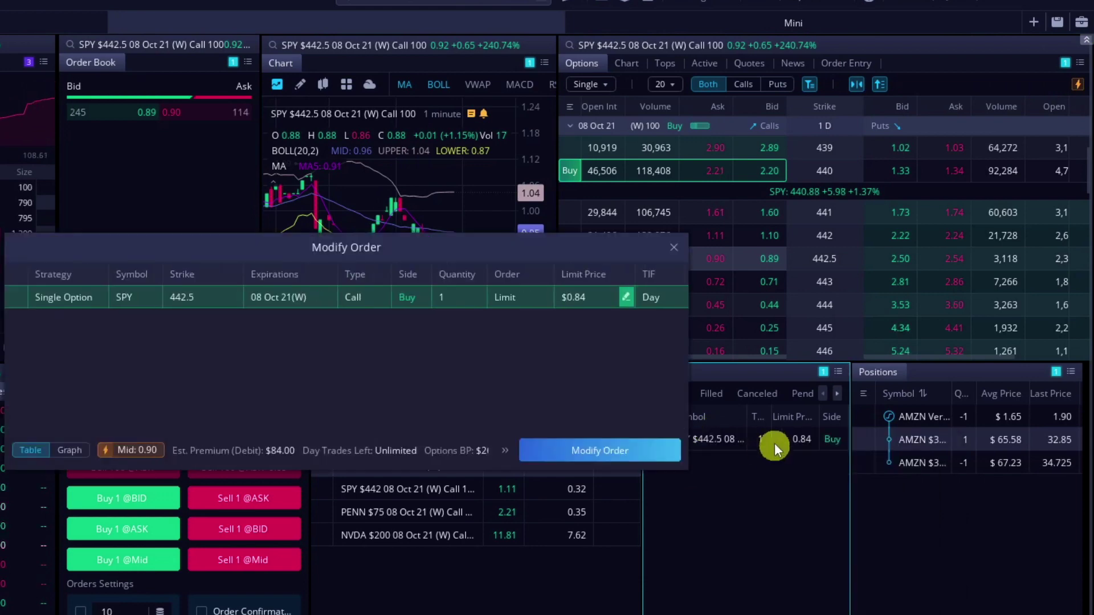
click(784, 542)
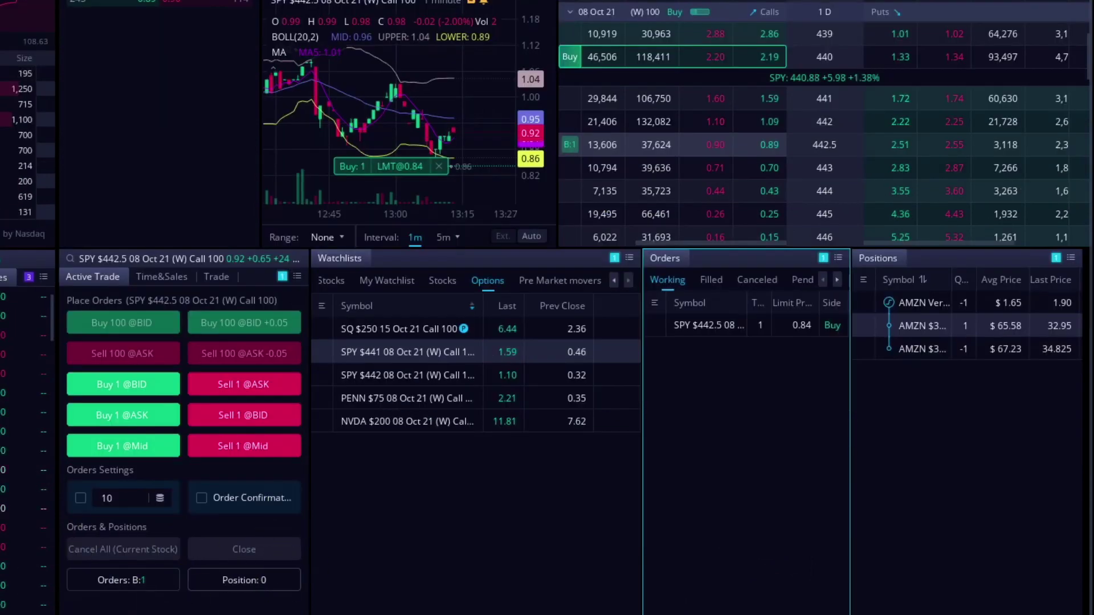
Step: Cancel the 0.84 buy order from its chart line and buy 1 SPY call at the ask
right_click(706, 328)
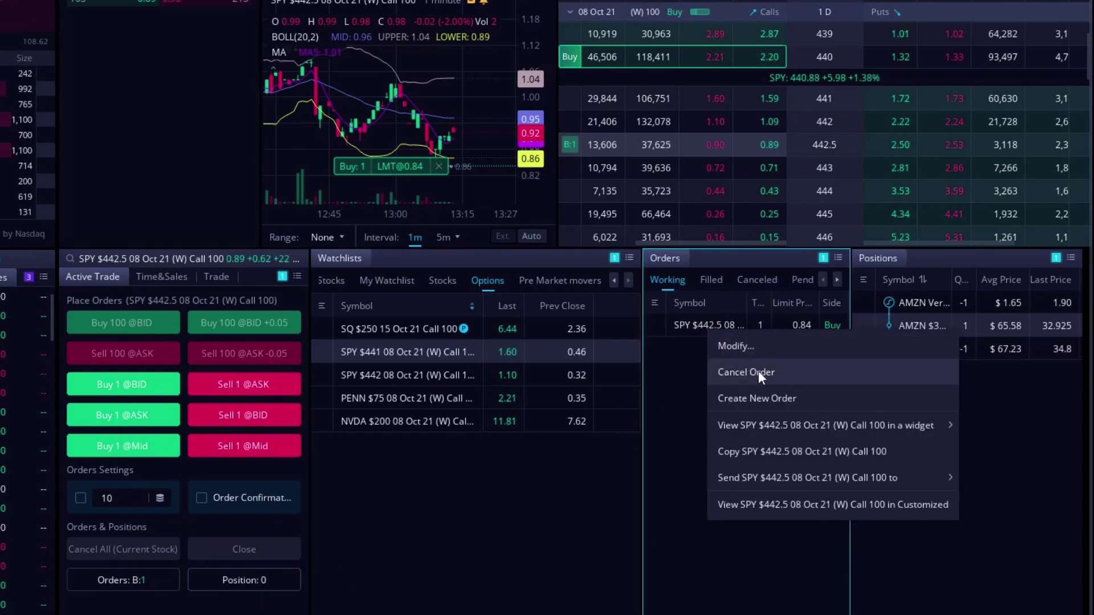
click(661, 397)
click(440, 165)
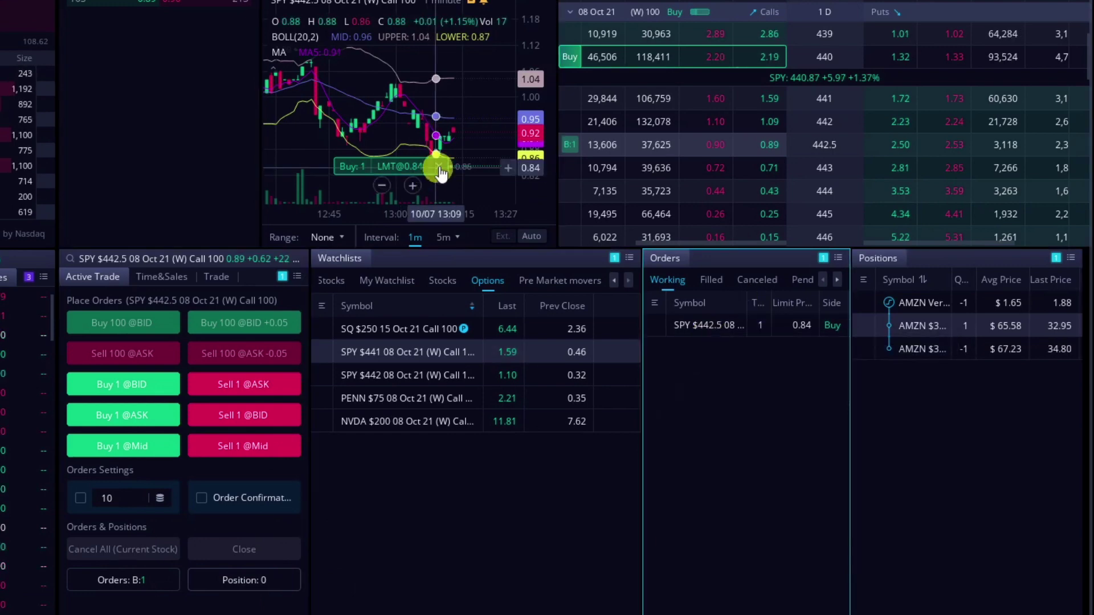
click(439, 166)
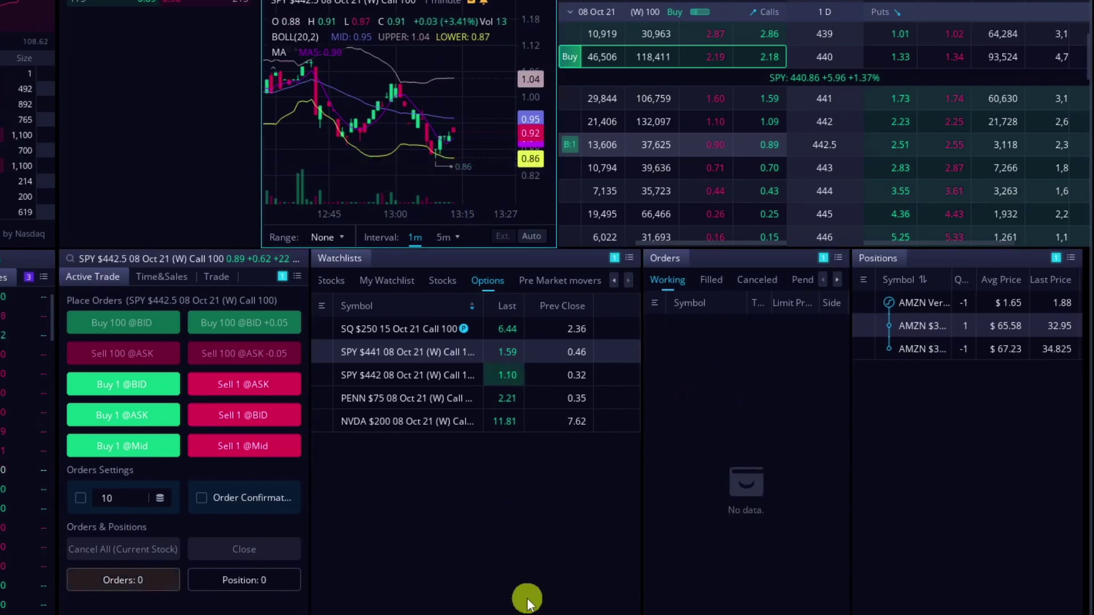
click(667, 321)
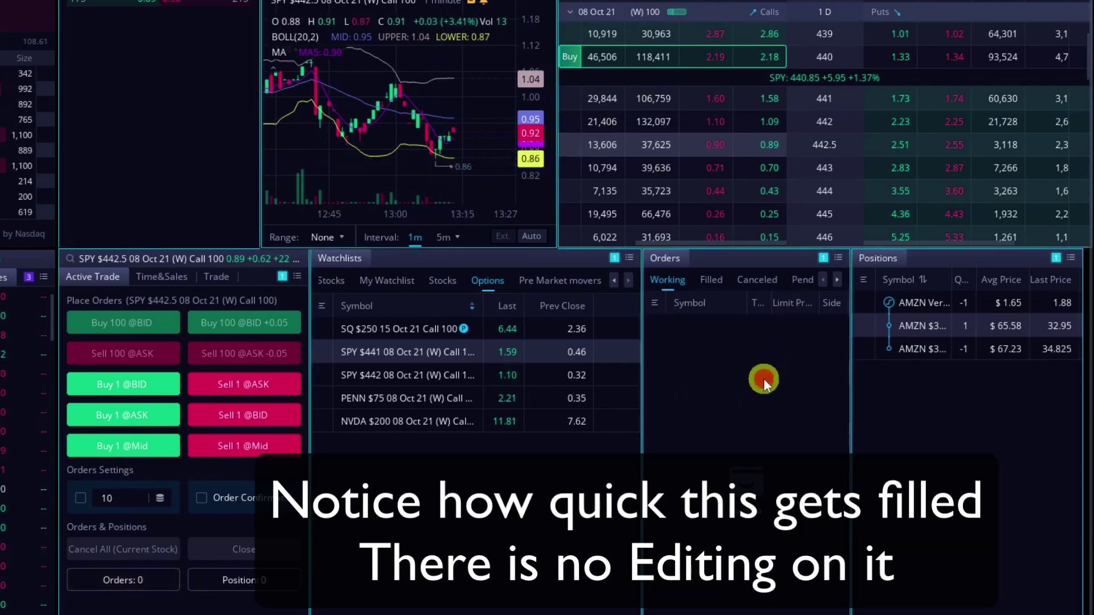
click(136, 421)
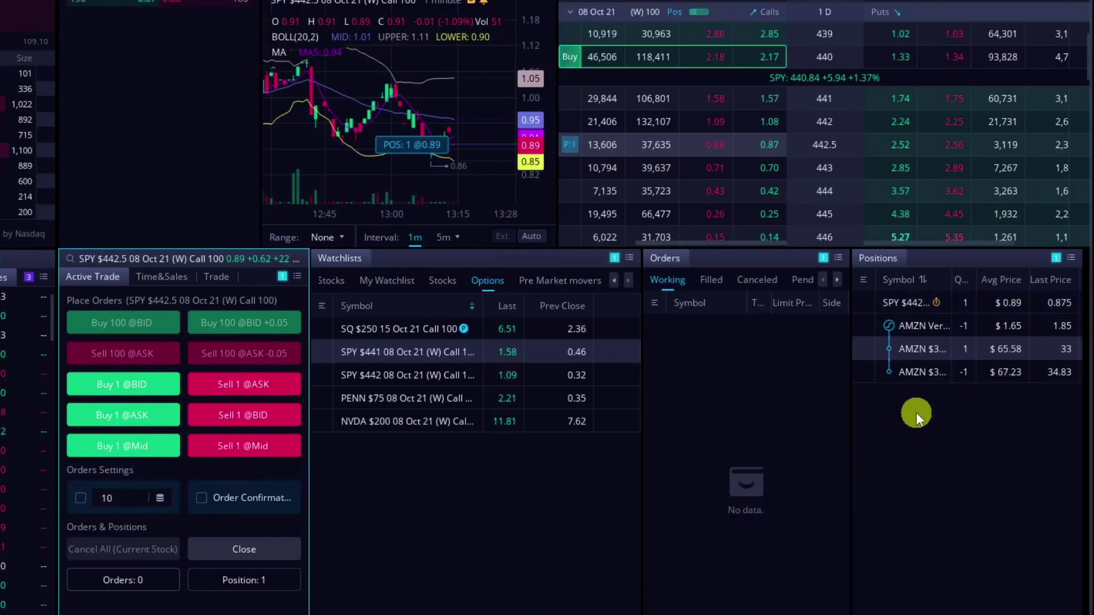
Step: Close the SPY 442.5 call position with a sell limit order at 0.96
click(1003, 309)
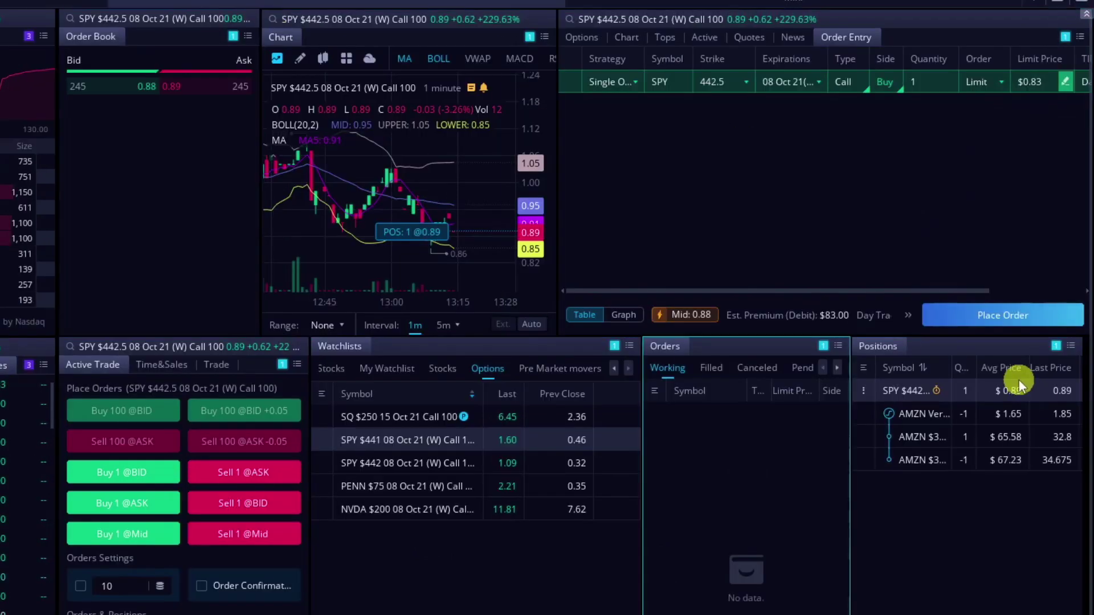
right_click(1008, 392)
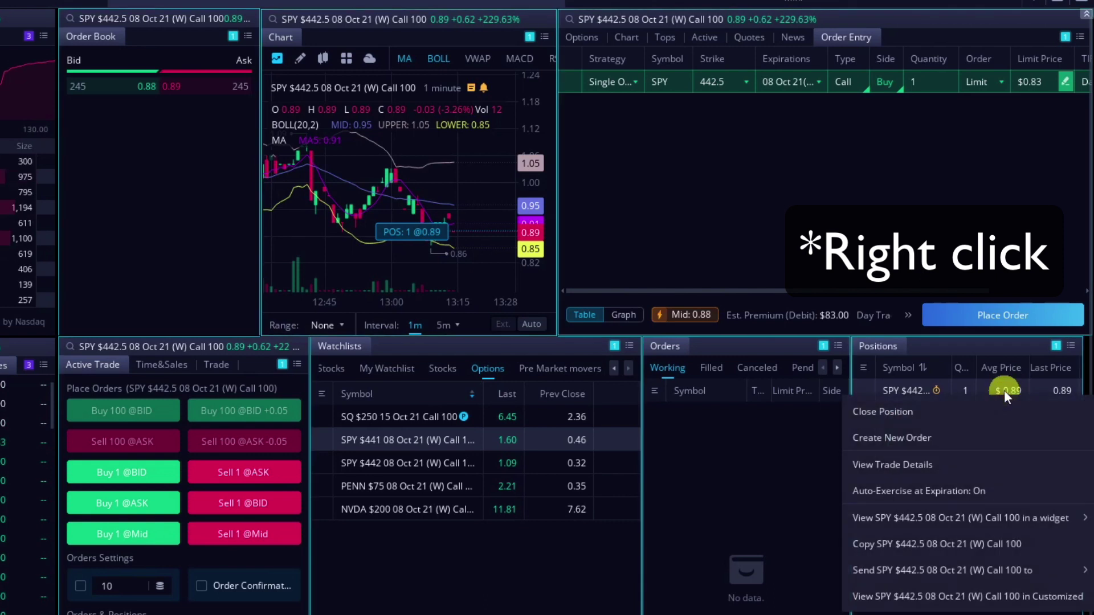
click(972, 409)
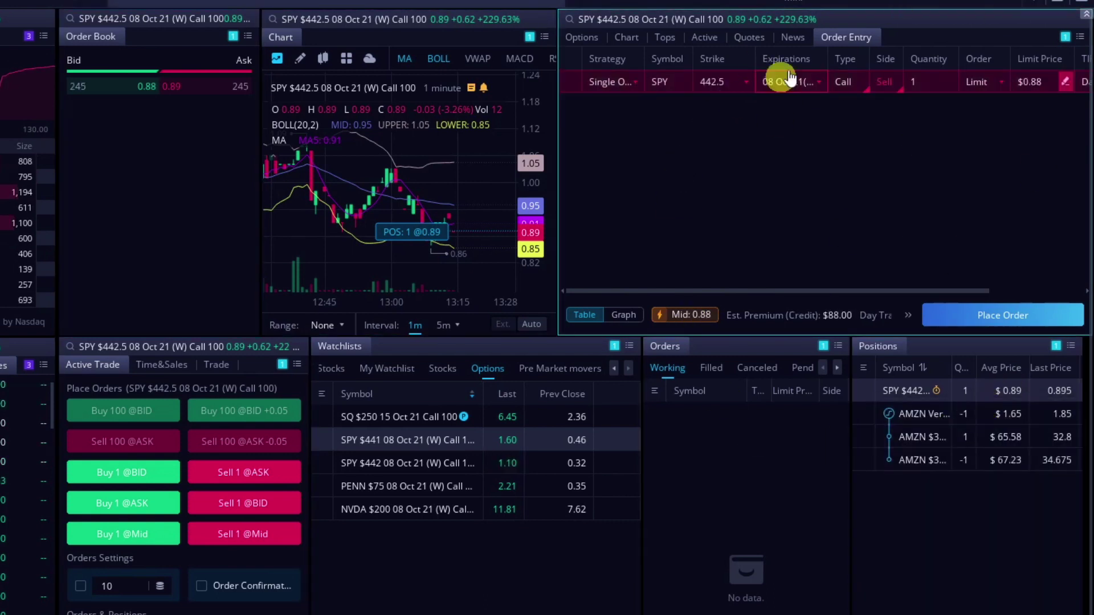
click(1050, 80)
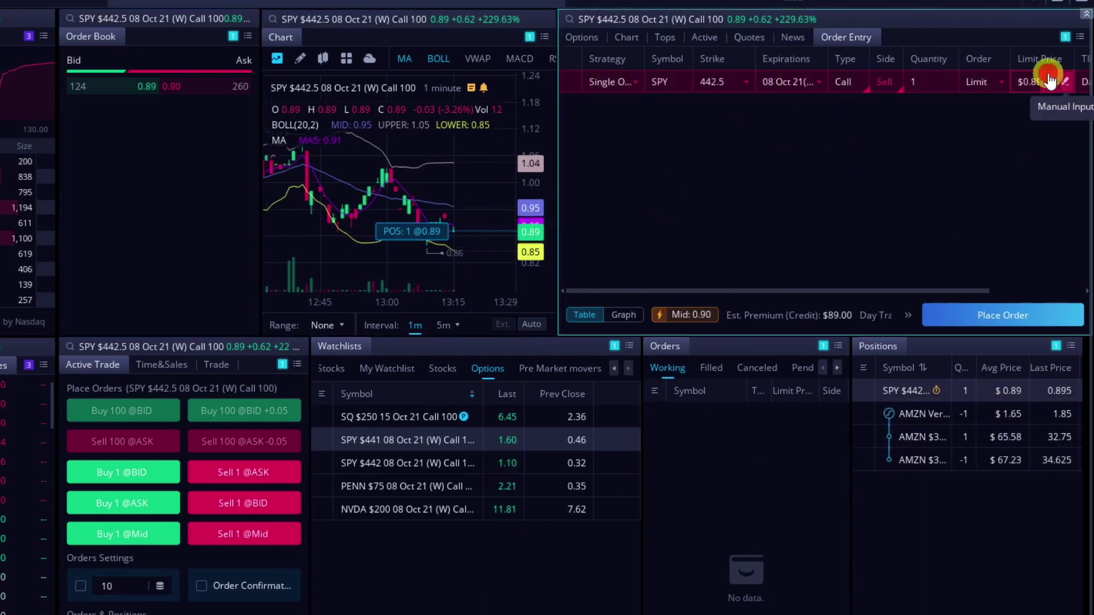
click(1034, 314)
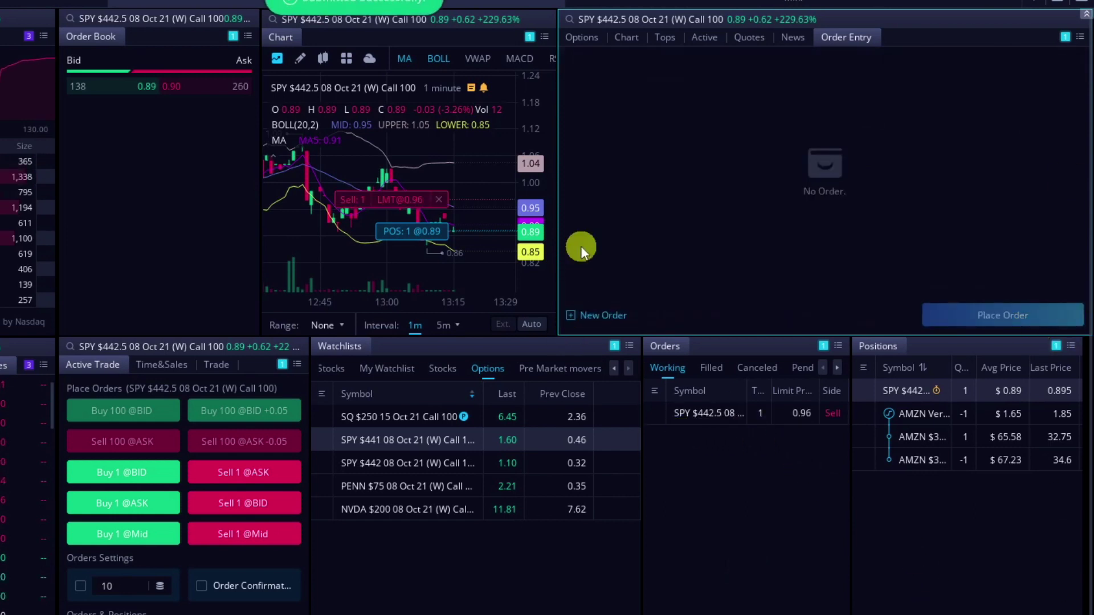
drag(420, 206, 394, 197)
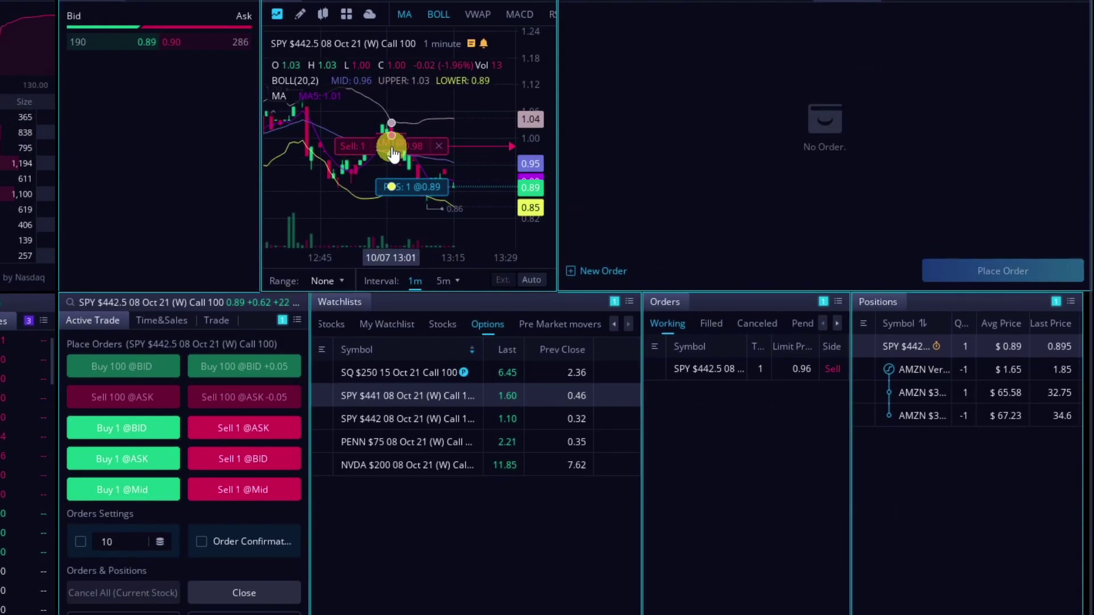
drag(393, 154, 394, 163)
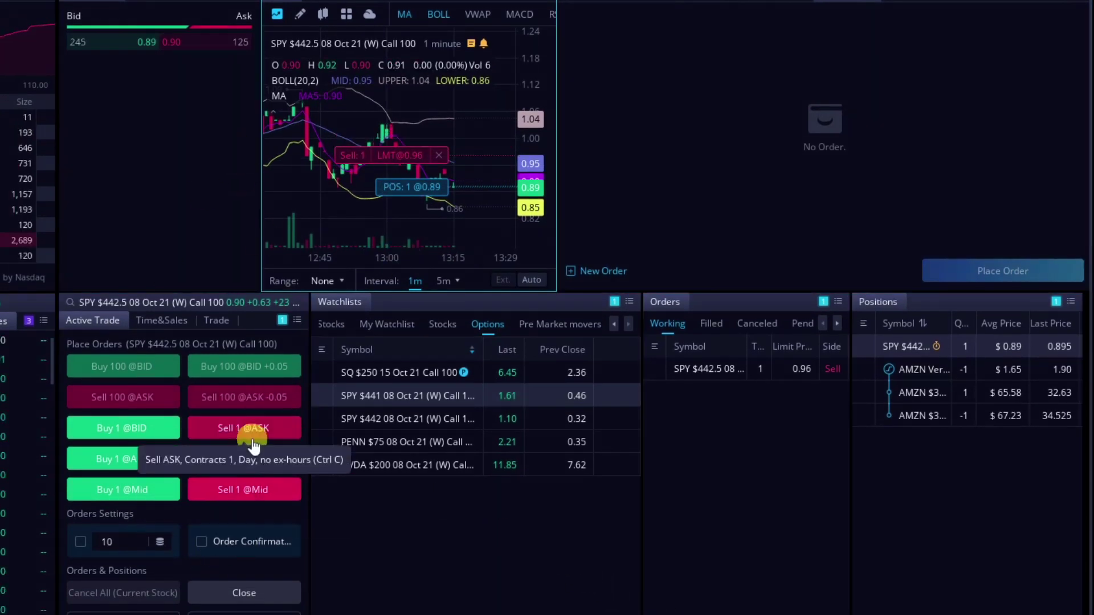